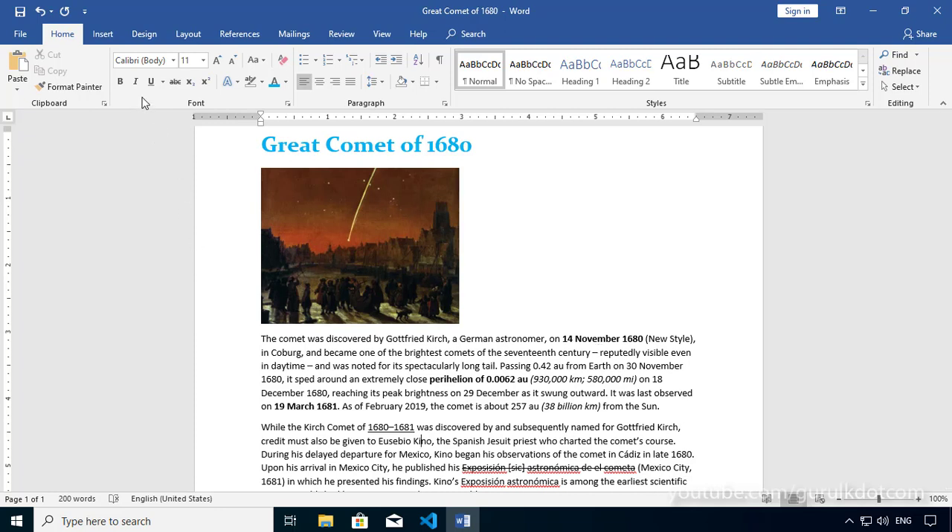
Examine the font, size, complex-script, font colour and underline style choices in the Font dialog
{"action": "left_click", "coordinate": [542, 302]}
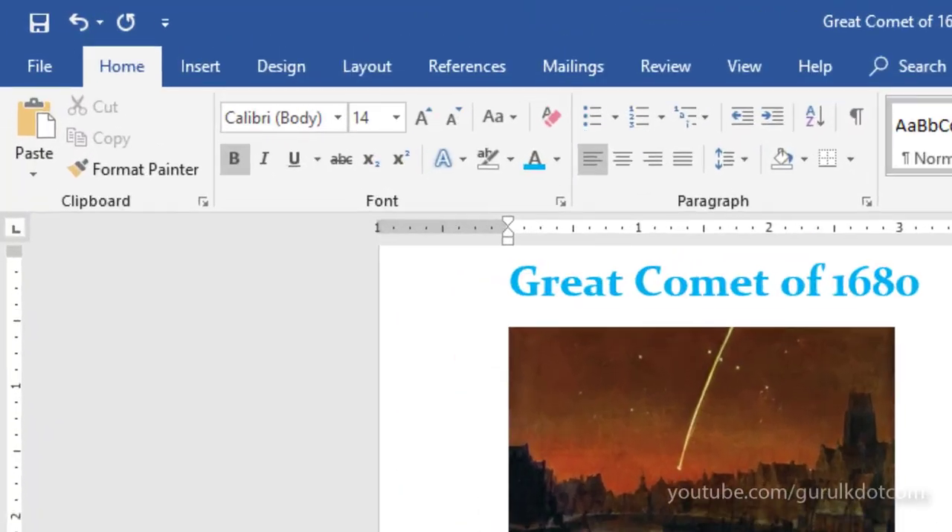
{"action": "scroll", "coordinate": [669, 386], "scroll_direction": "up", "scroll_amount": 3}
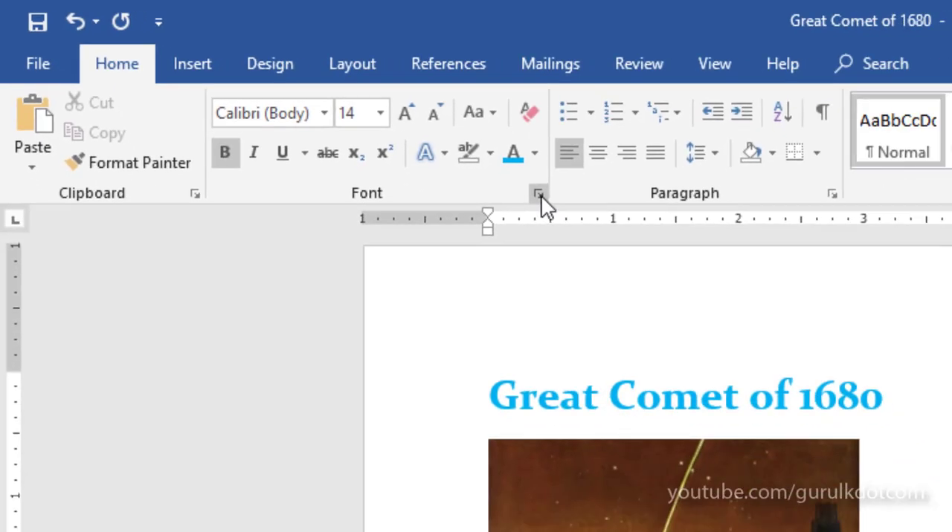
{"action": "left_click", "coordinate": [540, 195]}
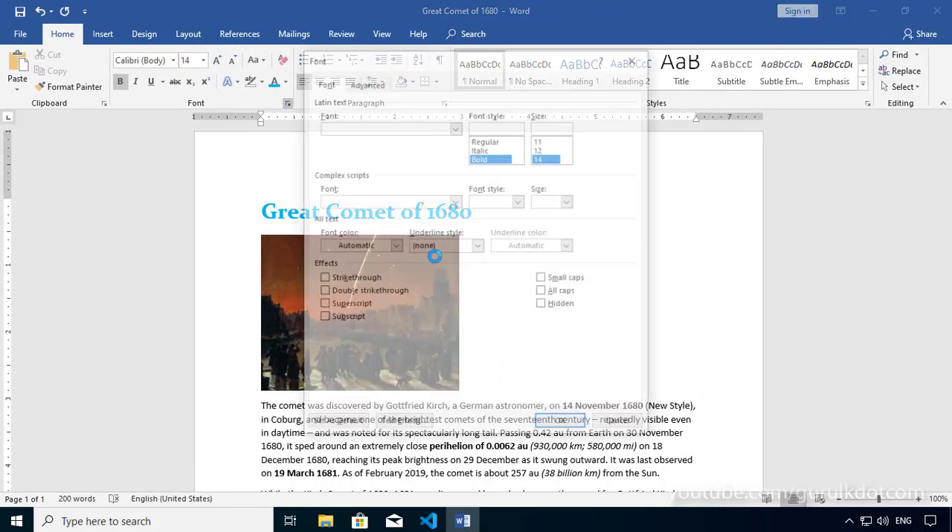
{"action": "left_click_drag", "start_coordinate": [396, 65], "coordinate": [417, 70]}
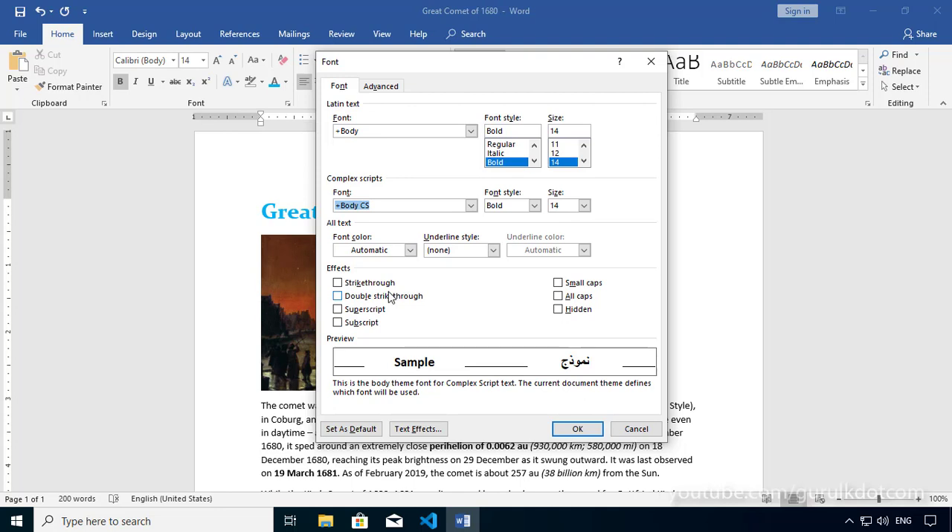
{"action": "left_click", "coordinate": [471, 132]}
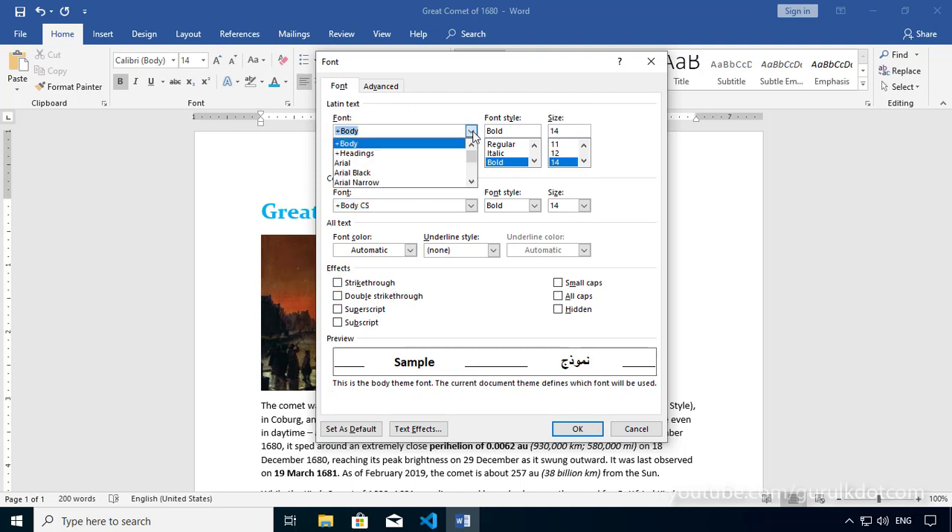
{"action": "left_click", "coordinate": [471, 132]}
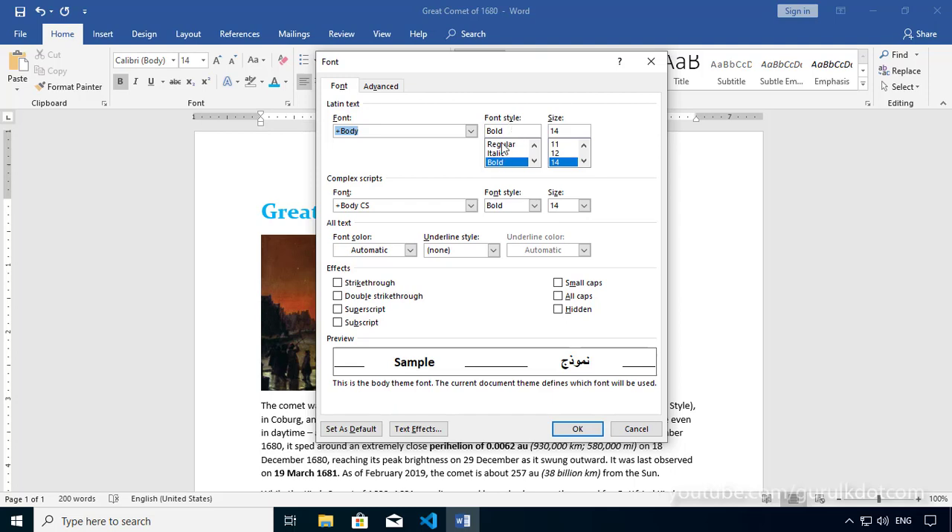
{"action": "left_click", "coordinate": [583, 162]}
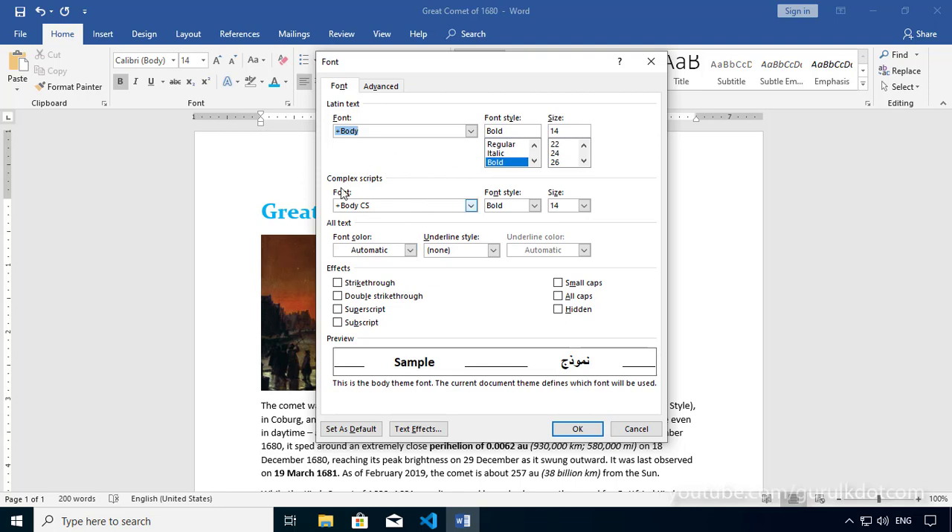
{"action": "left_click", "coordinate": [471, 208]}
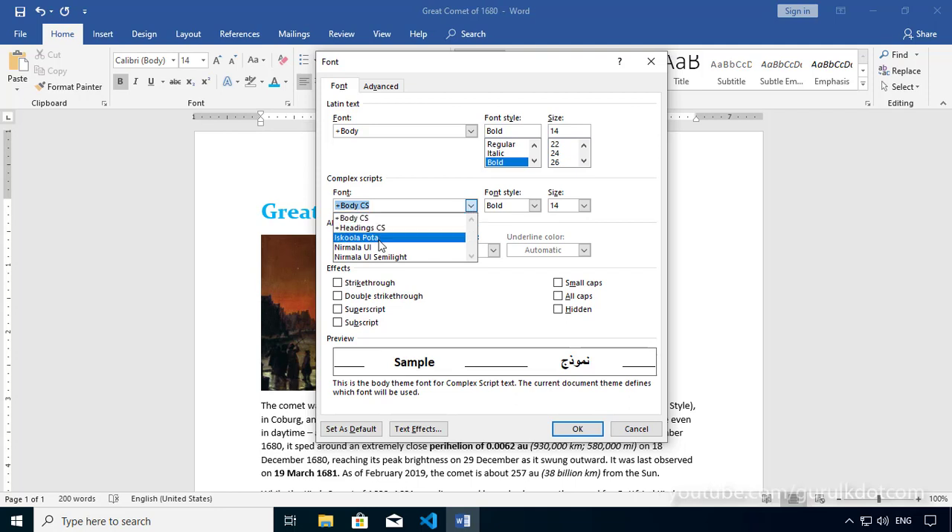
{"action": "left_click", "coordinate": [364, 218]}
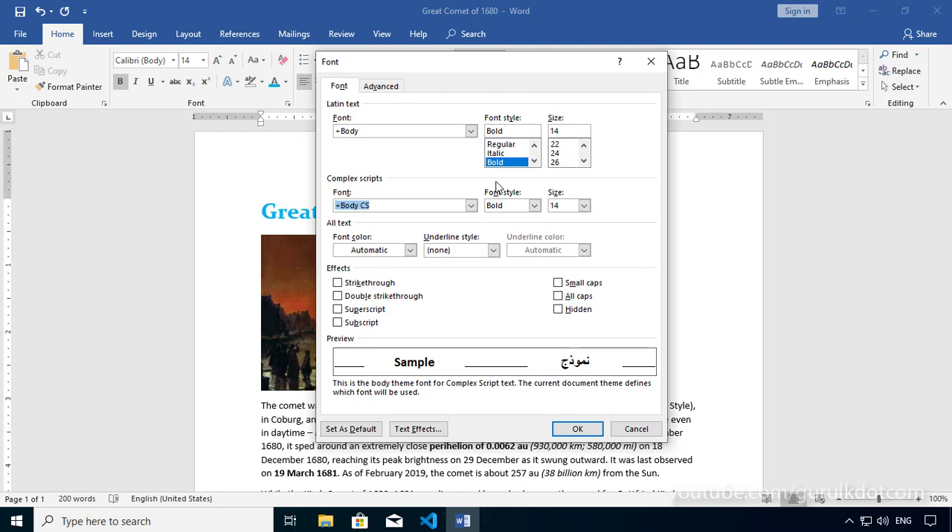
{"action": "left_click", "coordinate": [410, 250]}
{"action": "left_click", "coordinate": [492, 254]}
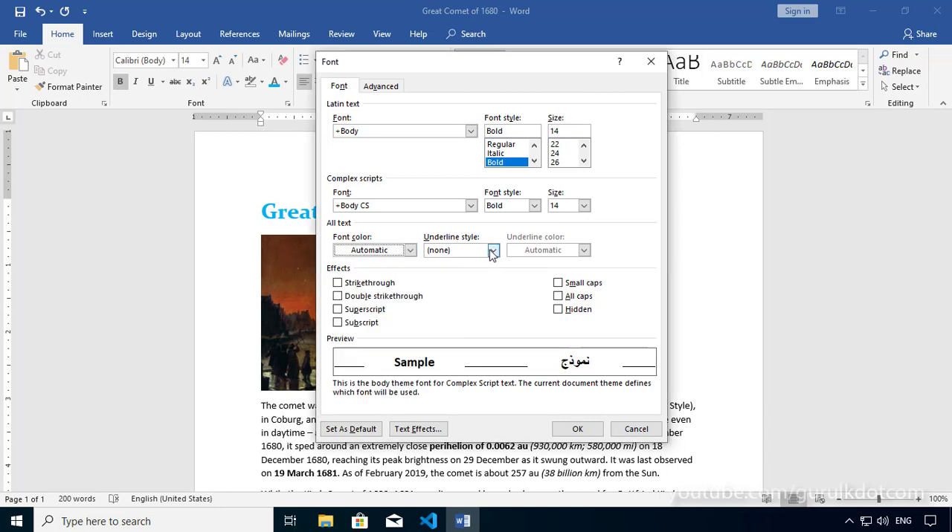
{"action": "left_click", "coordinate": [491, 253]}
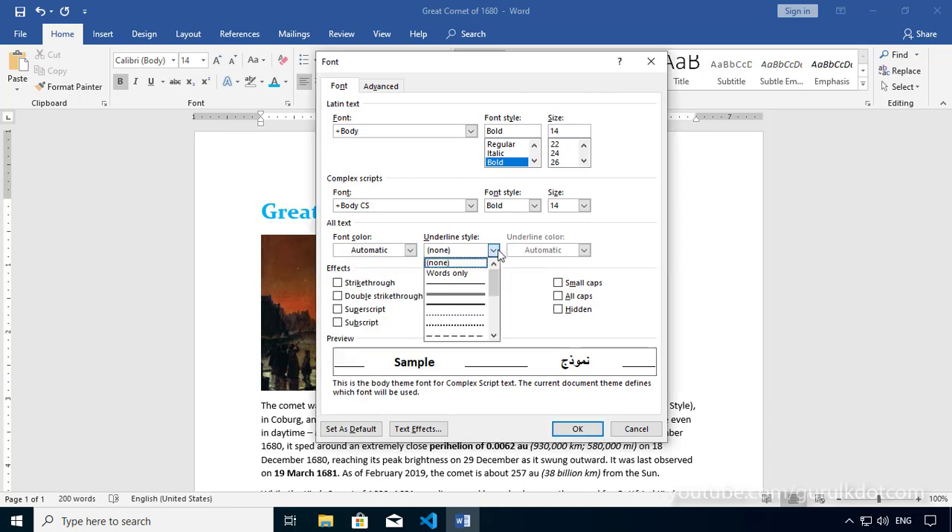
{"action": "left_click", "coordinate": [588, 256]}
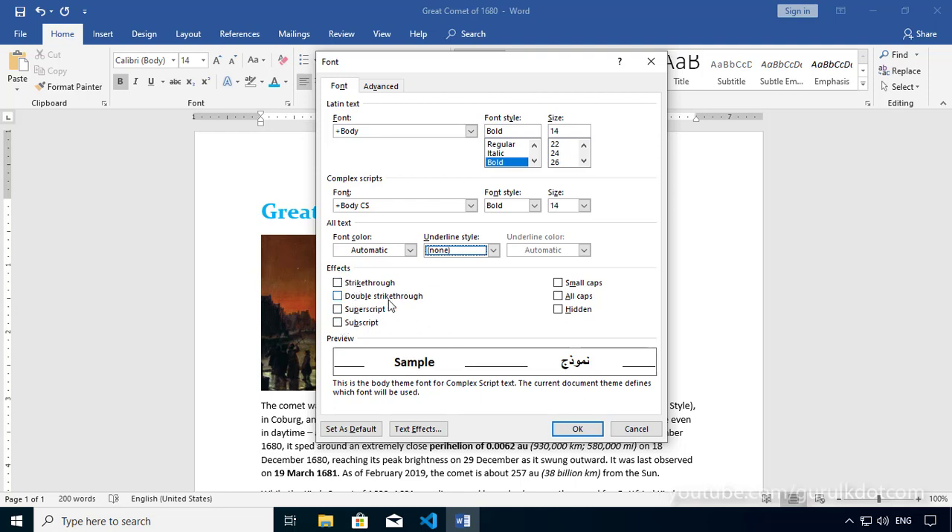
Try the Strikethrough, Superscript and Subscript effects in the Font dialog, clearing each one again
{"action": "left_click", "coordinate": [338, 284]}
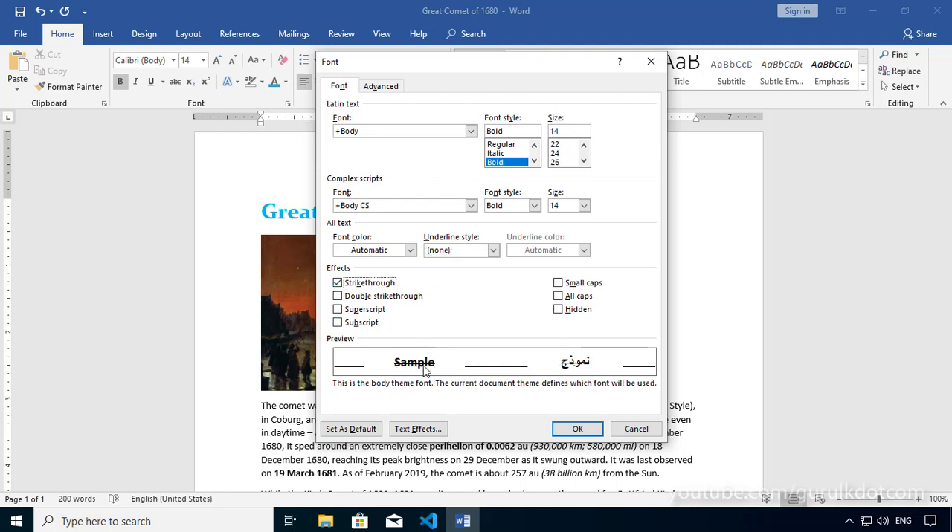
{"action": "left_click", "coordinate": [338, 286]}
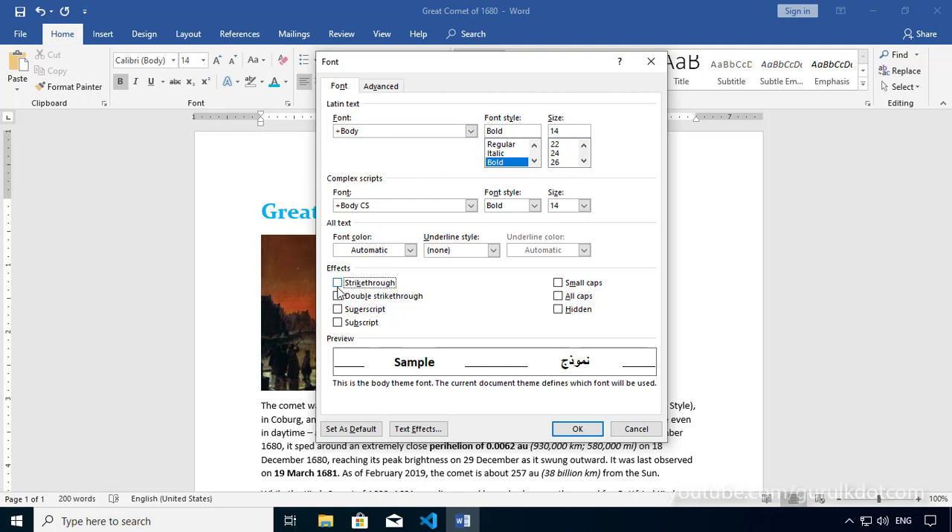
{"action": "left_click", "coordinate": [338, 309]}
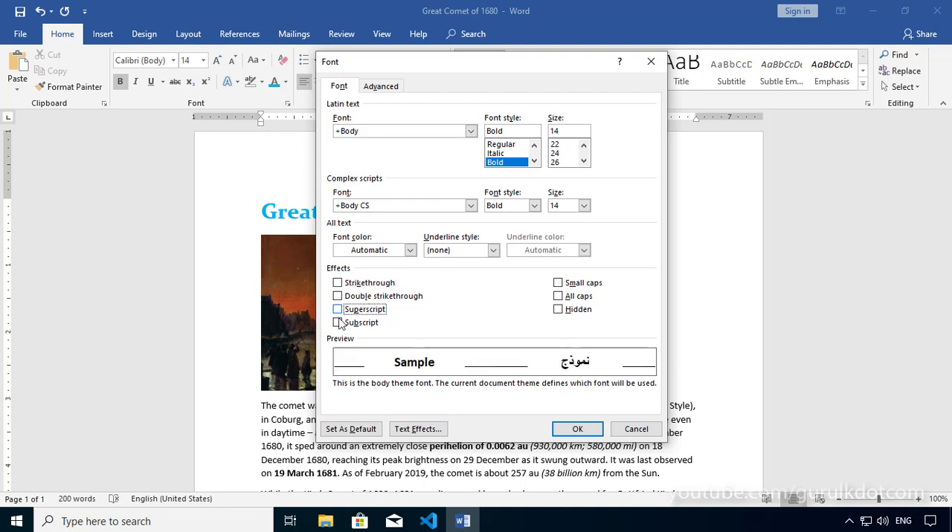
{"action": "left_click", "coordinate": [337, 323]}
{"action": "left_click", "coordinate": [338, 323]}
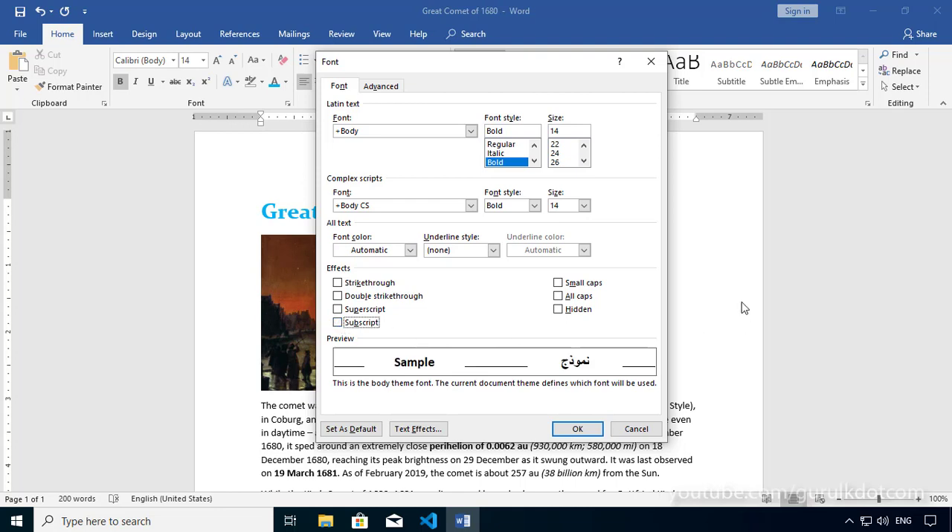
Try the Small caps, All caps and Hidden effects in the Font dialog, clearing each one again
{"action": "left_click", "coordinate": [559, 285]}
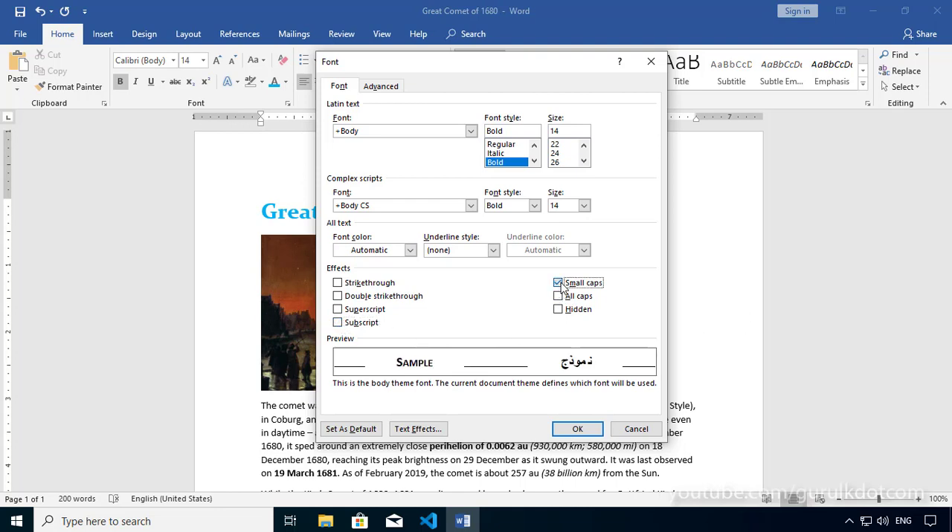
{"action": "left_click", "coordinate": [558, 284]}
{"action": "left_click", "coordinate": [559, 296]}
{"action": "left_click", "coordinate": [558, 296]}
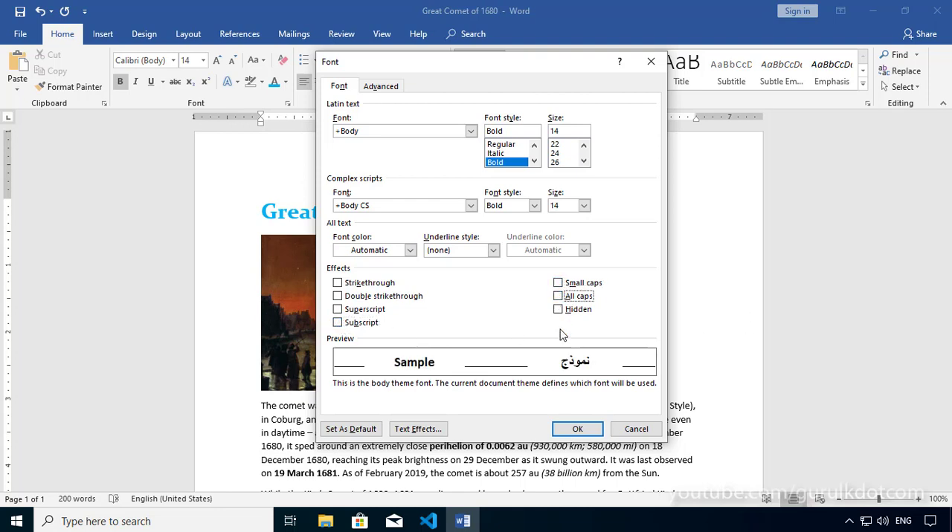
{"action": "left_click", "coordinate": [558, 311]}
{"action": "left_click", "coordinate": [559, 311]}
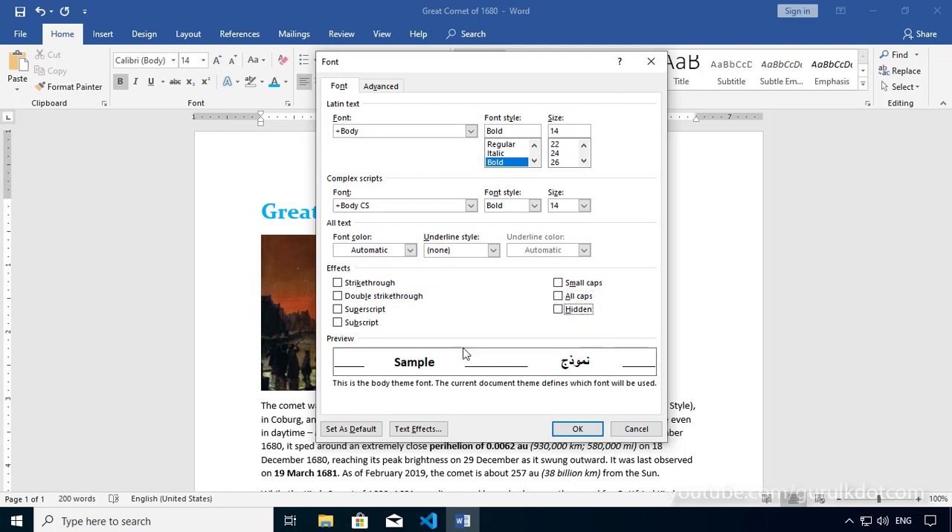
Try single and double underline styles in the Font dialog and discard the changes
{"action": "left_click", "coordinate": [493, 251]}
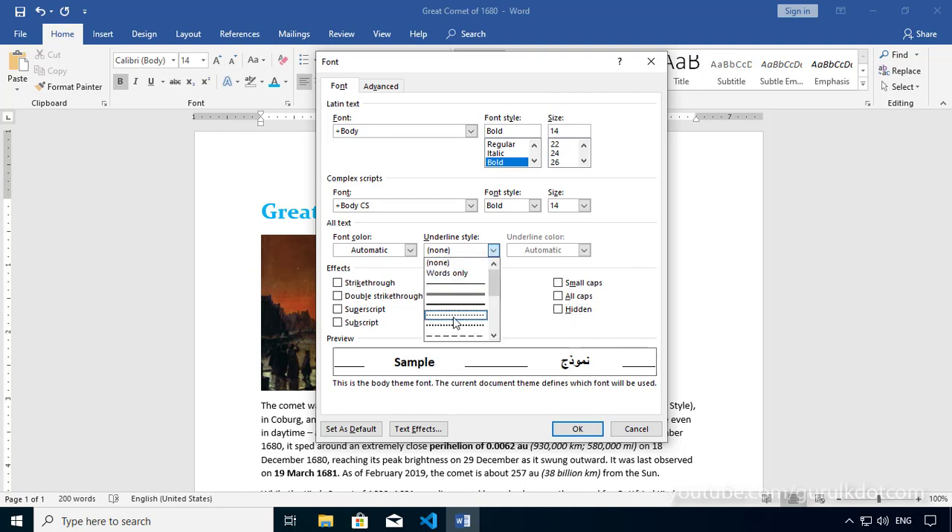
{"action": "left_click", "coordinate": [455, 295]}
{"action": "left_click", "coordinate": [493, 250]}
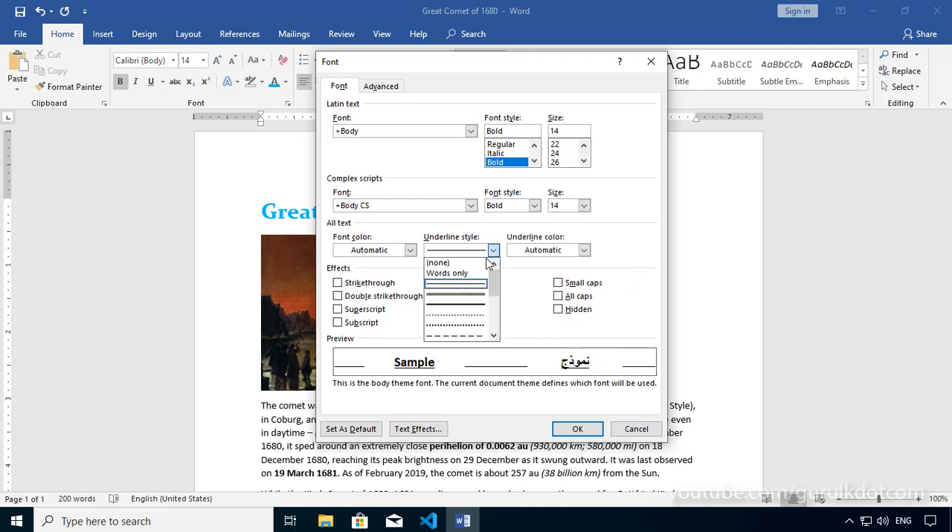
{"action": "left_click", "coordinate": [464, 297]}
{"action": "left_click", "coordinate": [493, 250]}
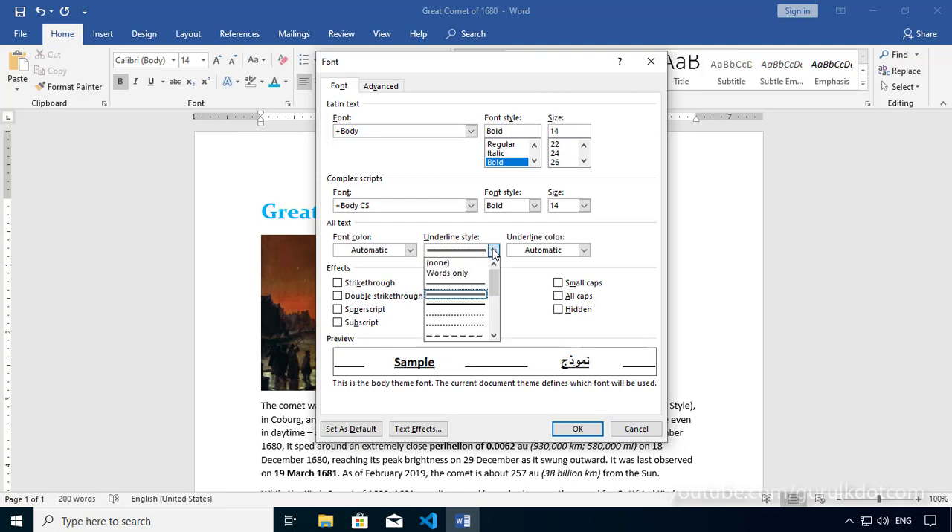
{"action": "left_click", "coordinate": [461, 294]}
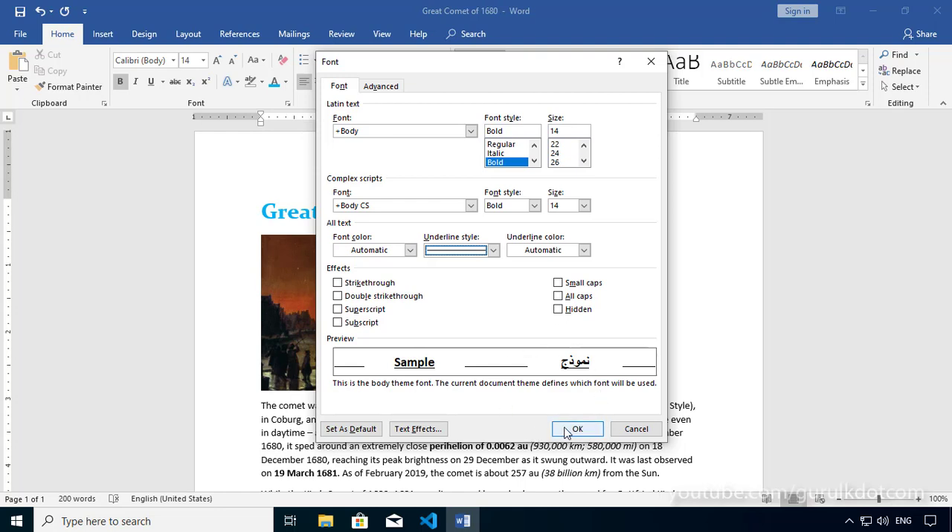
{"action": "left_click", "coordinate": [636, 430]}
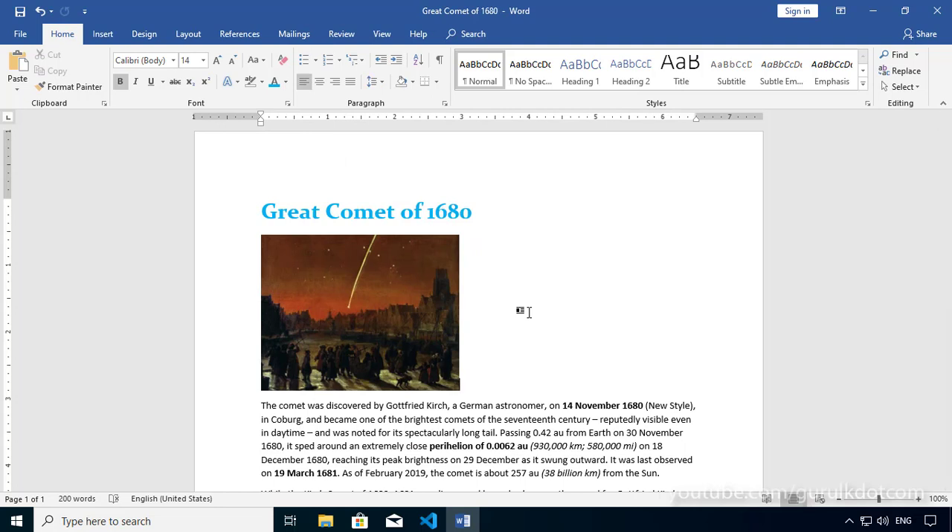
Choose a double-line underline style in the Font dialog for the title "Great Comet of 1680"
{"action": "left_click_drag", "start_coordinate": [480, 212], "coordinate": [259, 214]}
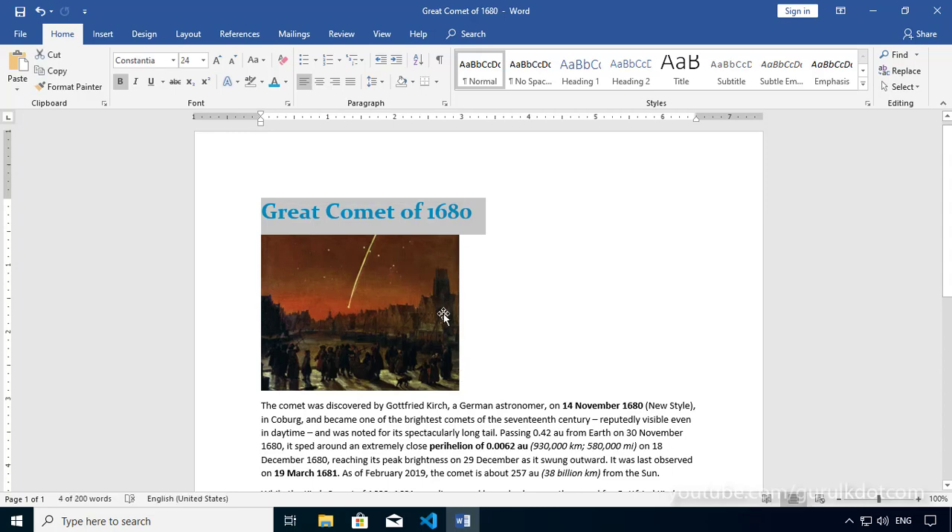
{"action": "left_click", "coordinate": [287, 103]}
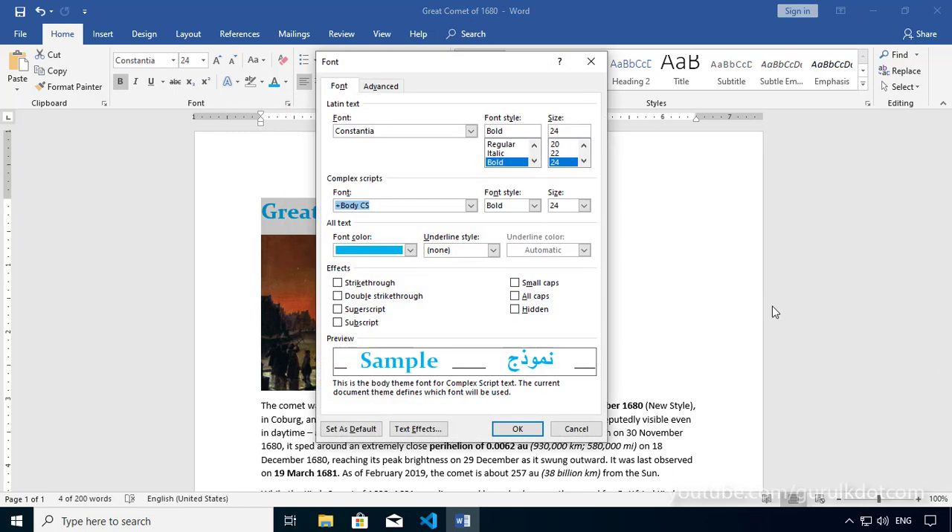
{"action": "left_click_drag", "start_coordinate": [409, 65], "coordinate": [636, 69]}
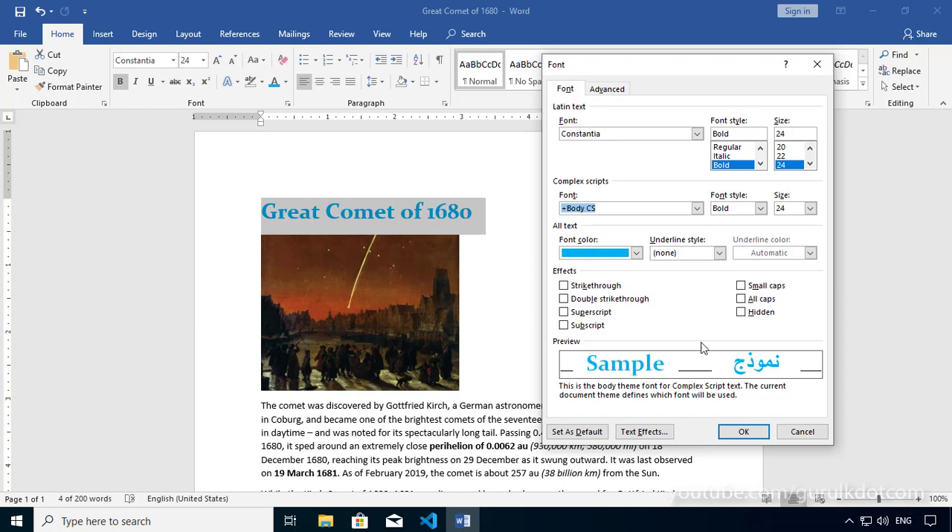
{"action": "left_click", "coordinate": [719, 253]}
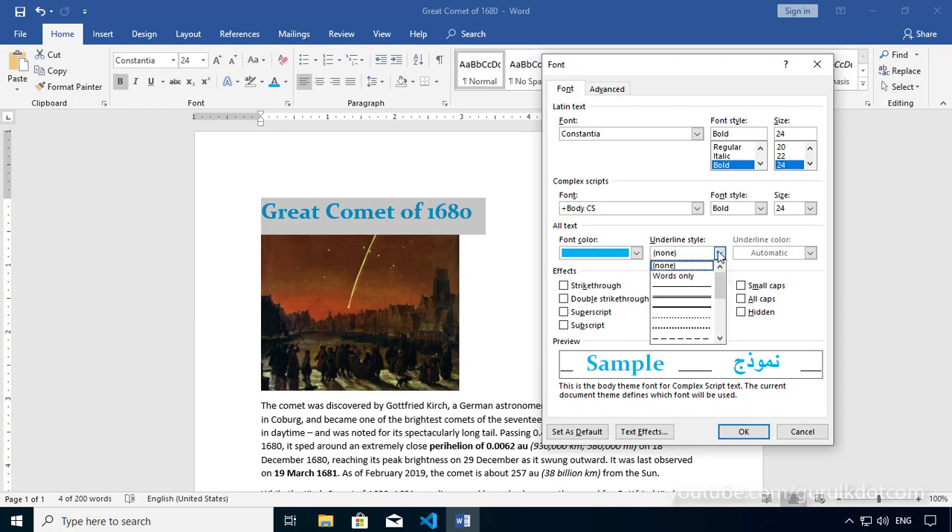
{"action": "left_click", "coordinate": [686, 300]}
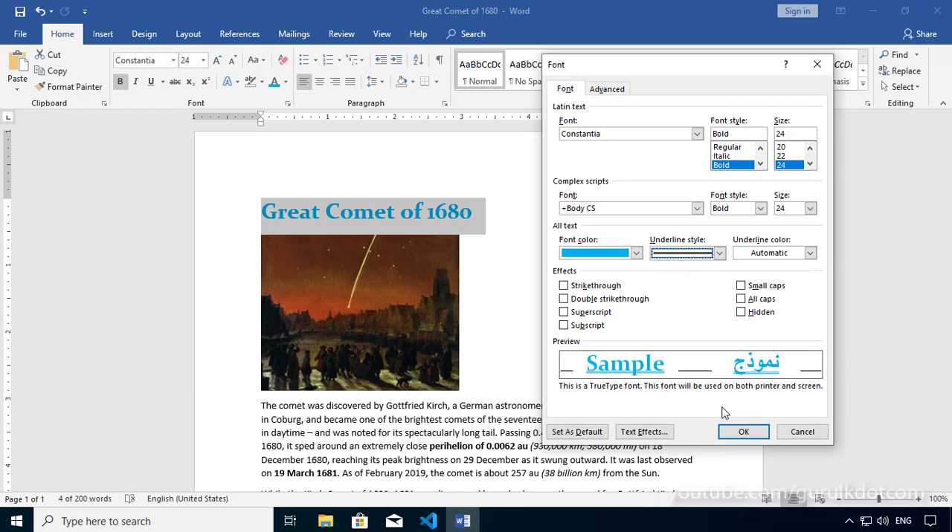
Set the title's underline colour to the standard Light Blue and apply the font settings
{"action": "left_click", "coordinate": [810, 253]}
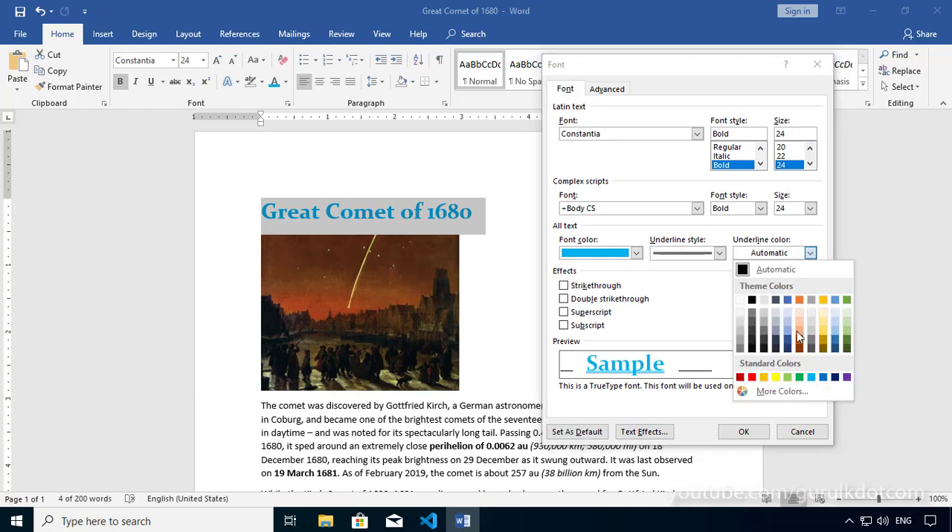
{"action": "left_click", "coordinate": [823, 378]}
{"action": "left_click", "coordinate": [810, 254]}
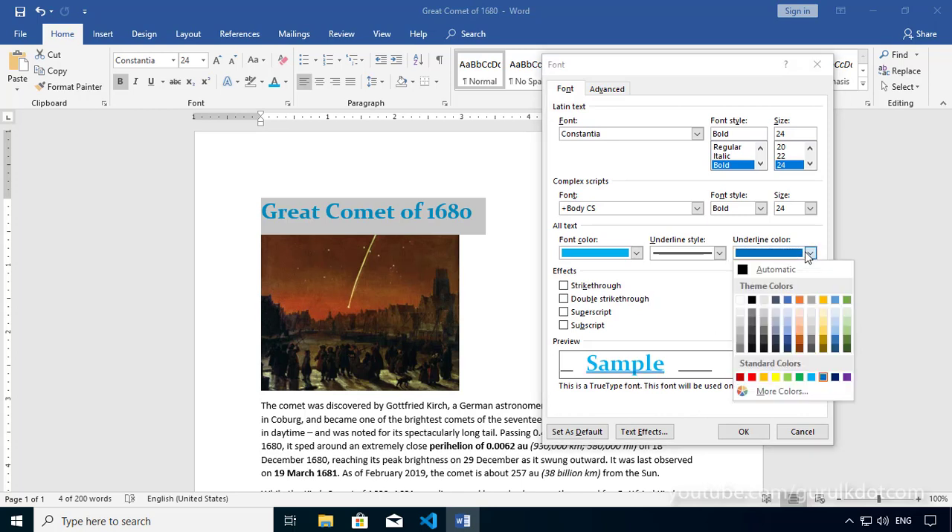
{"action": "left_click", "coordinate": [814, 380]}
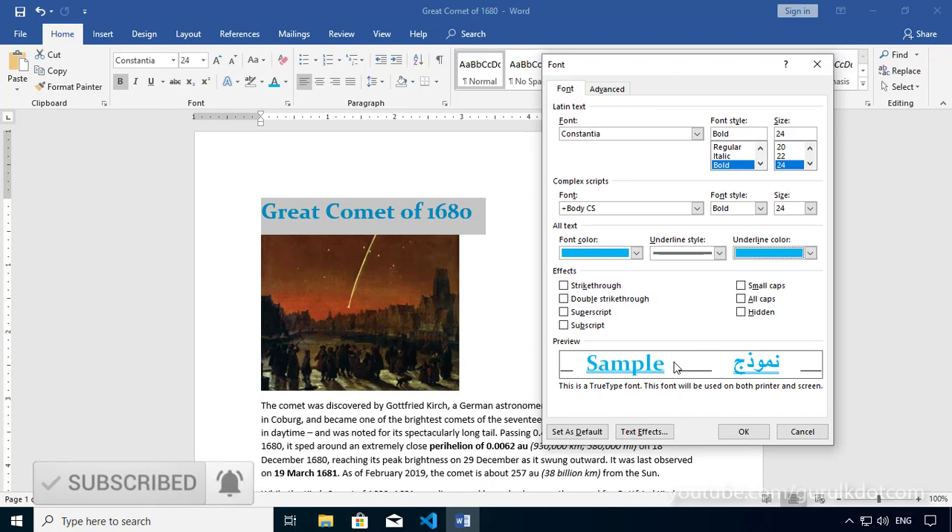
{"action": "left_click", "coordinate": [743, 430]}
{"action": "left_click", "coordinate": [641, 460]}
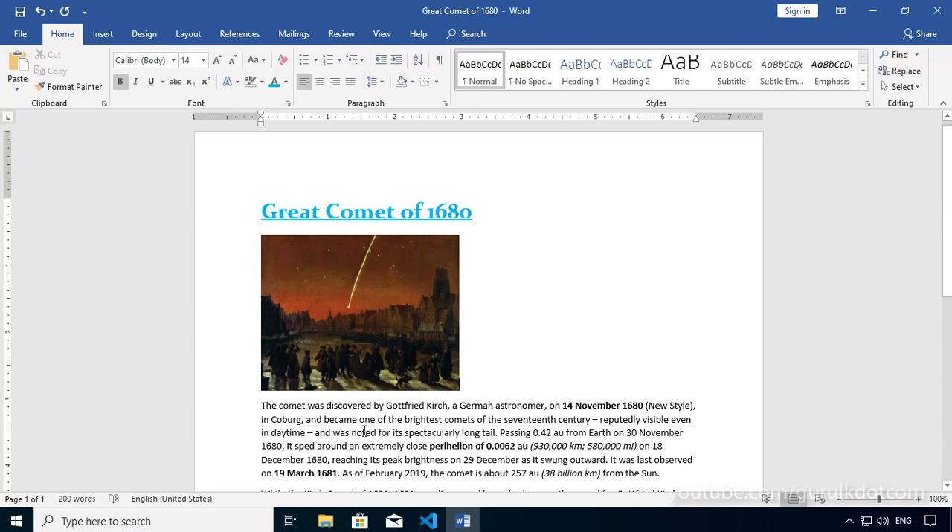
Inspect the advanced character spacing and OpenType settings for the first paragraph, then close the Font dialog without changes
{"action": "scroll", "coordinate": [377, 425], "scroll_direction": "down", "scroll_amount": 1}
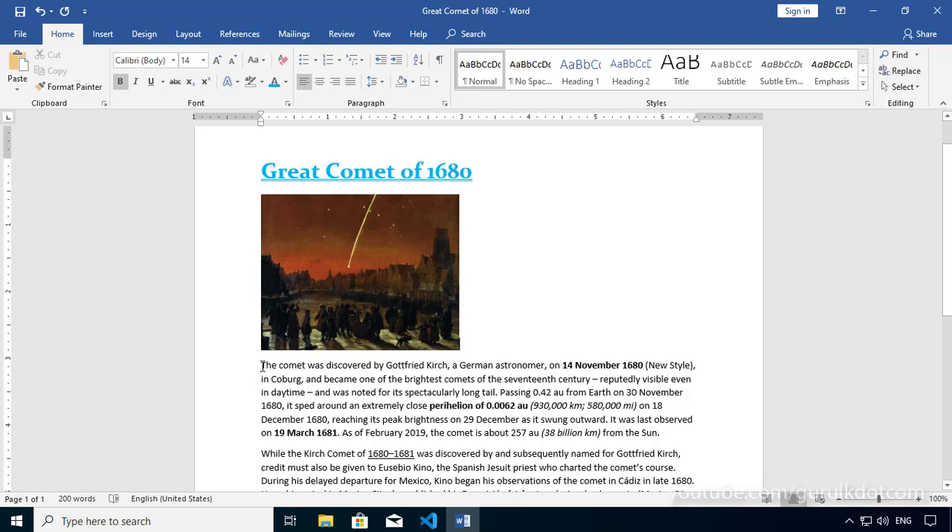
{"action": "left_click_drag", "start_coordinate": [261, 365], "coordinate": [663, 439]}
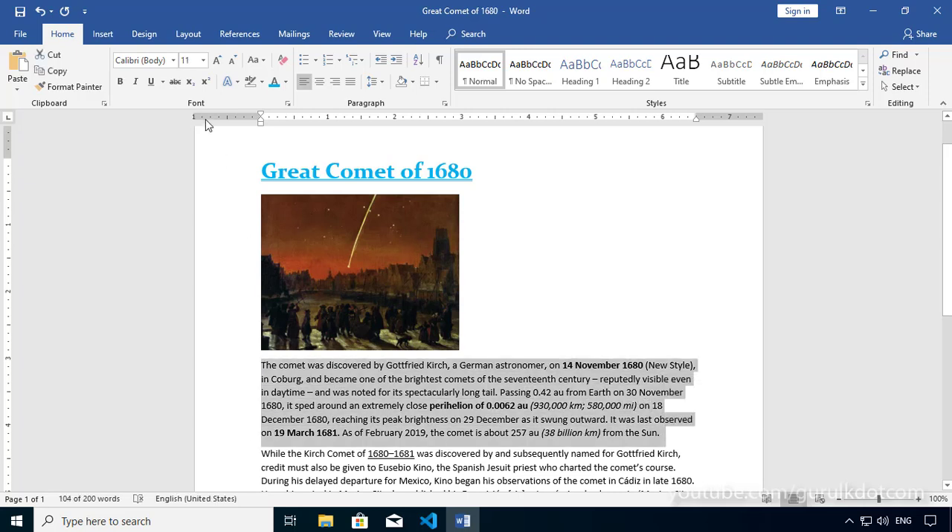
{"action": "left_click", "coordinate": [289, 105]}
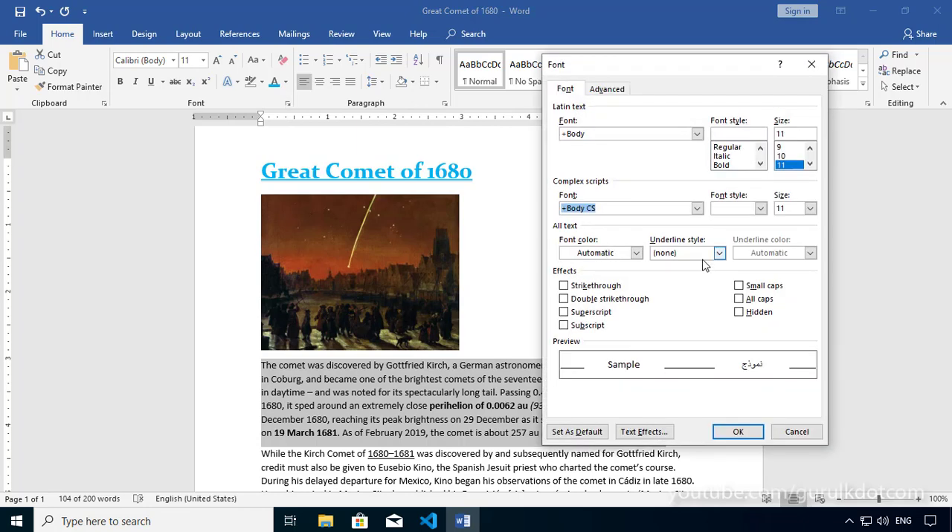
{"action": "left_click", "coordinate": [607, 90]}
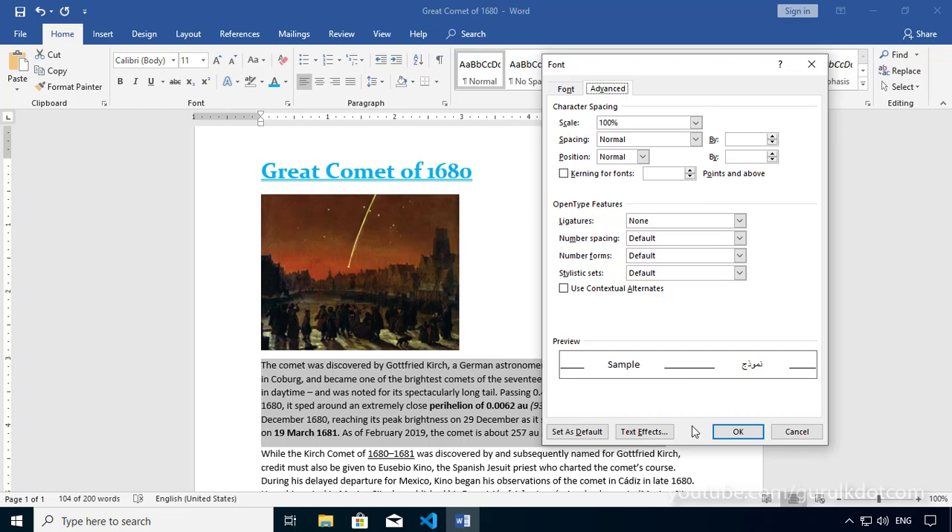
{"action": "left_click", "coordinate": [796, 432]}
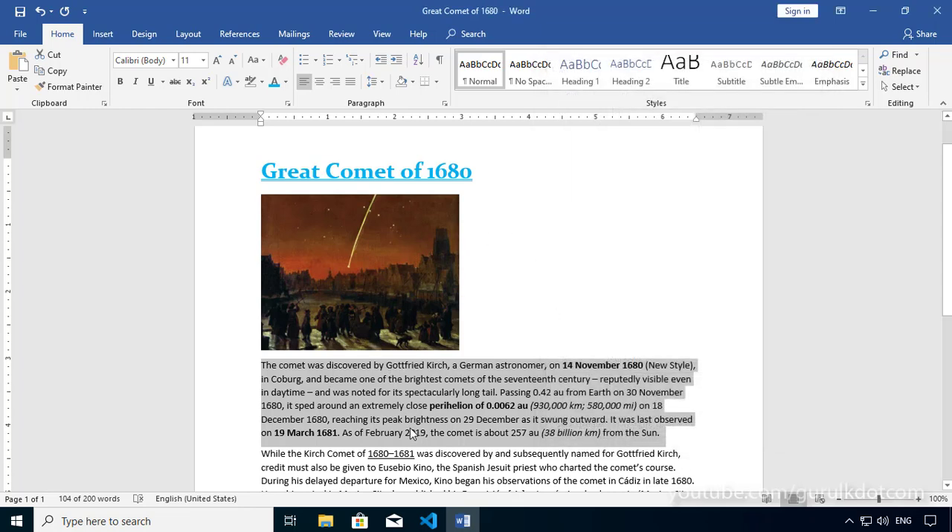
{"action": "left_click", "coordinate": [511, 406]}
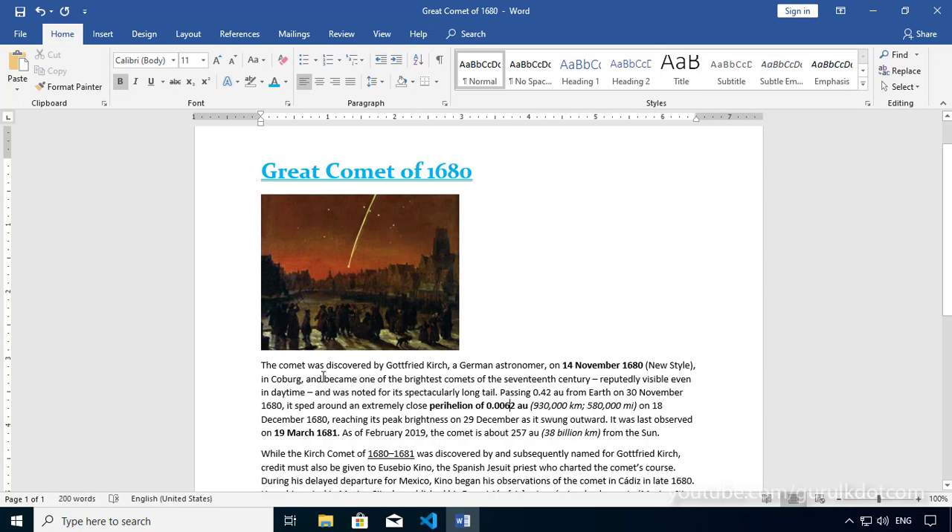
Remove the underline from the title "Great Comet of 1680"
{"action": "left_click_drag", "start_coordinate": [262, 366], "coordinate": [616, 421]}
{"action": "left_click_drag", "start_coordinate": [482, 172], "coordinate": [262, 173]}
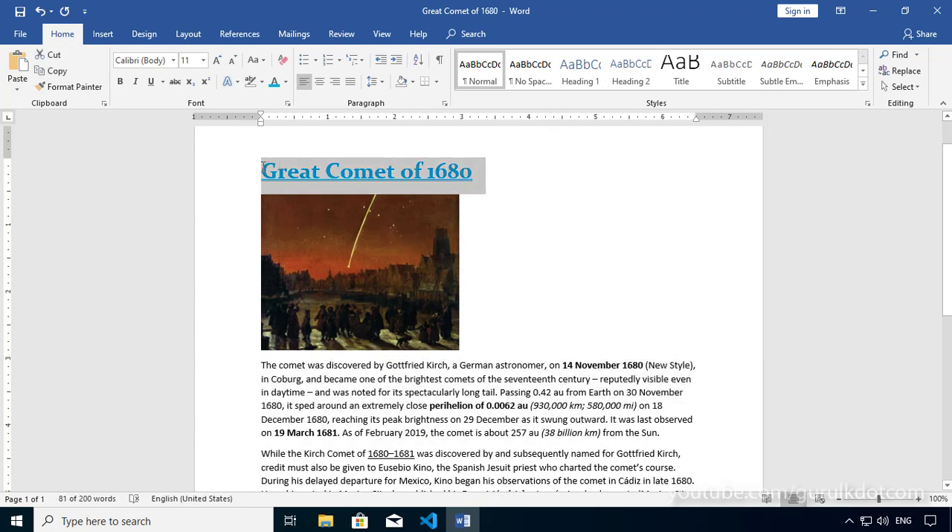
{"action": "left_click", "coordinate": [163, 82]}
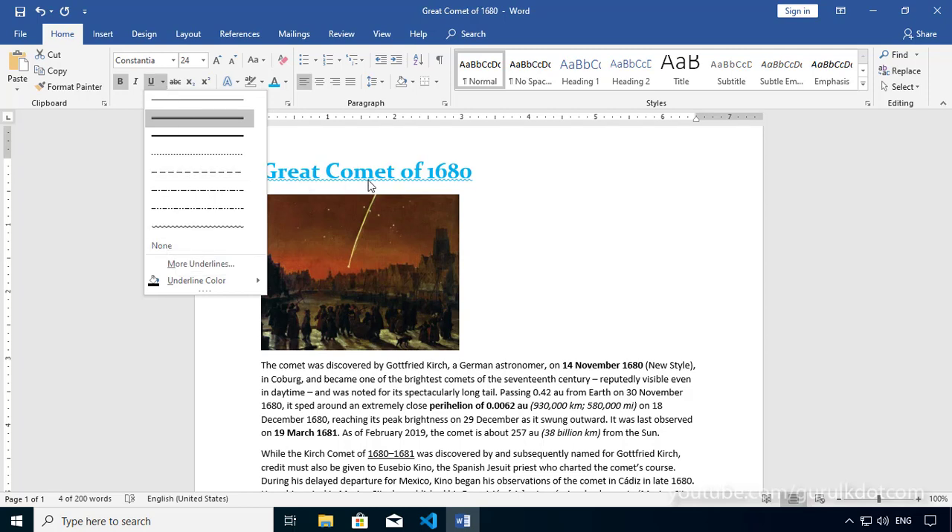
{"action": "left_click", "coordinate": [165, 248]}
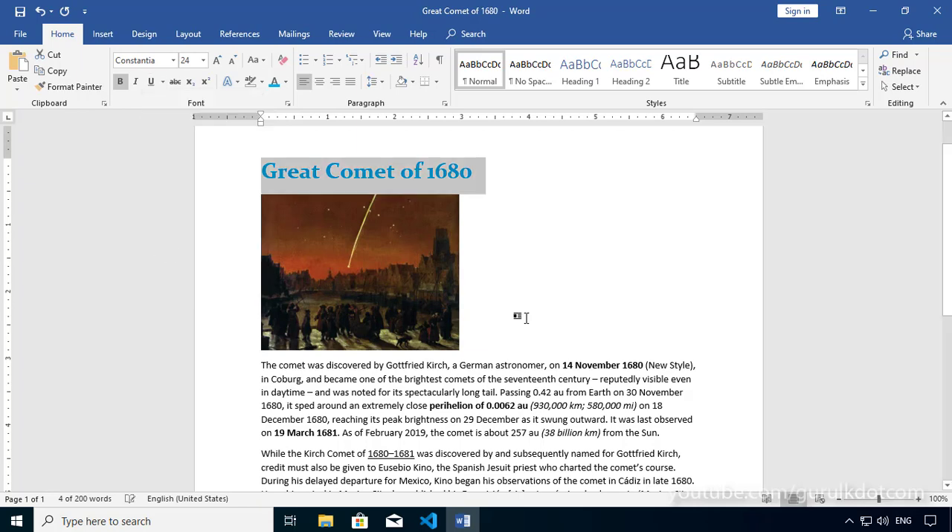
Set the title's character scale to 200% in the Font dialog's advanced settings and apply it
{"action": "left_click", "coordinate": [919, 501]}
{"action": "left_click", "coordinate": [919, 502]}
{"action": "left_click", "coordinate": [919, 502]}
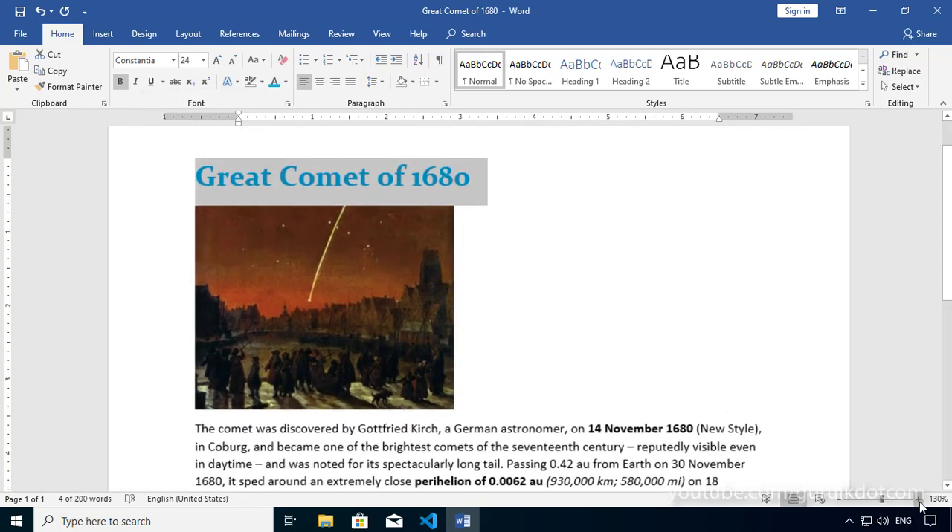
{"action": "left_click", "coordinate": [919, 502]}
{"action": "left_click", "coordinate": [919, 502]}
{"action": "left_click", "coordinate": [919, 502]}
{"action": "left_click", "coordinate": [673, 393]}
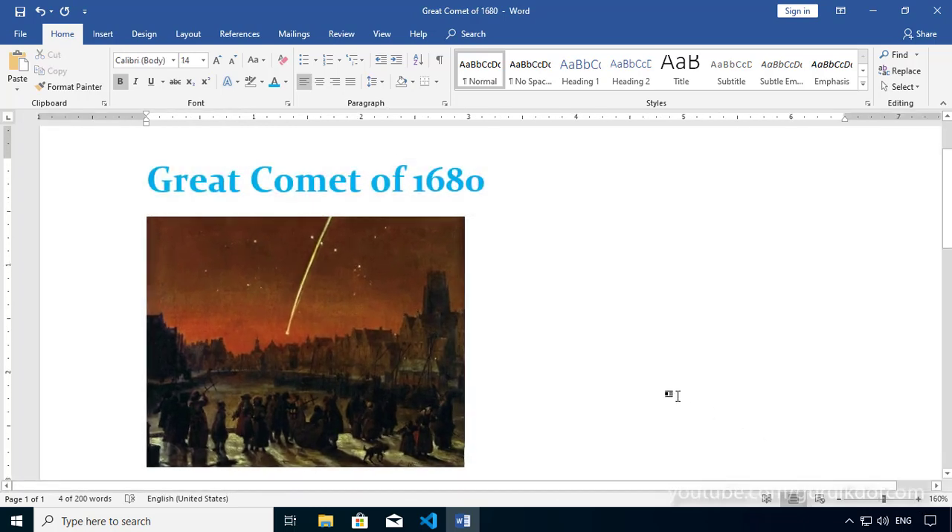
{"action": "left_click", "coordinate": [140, 174]}
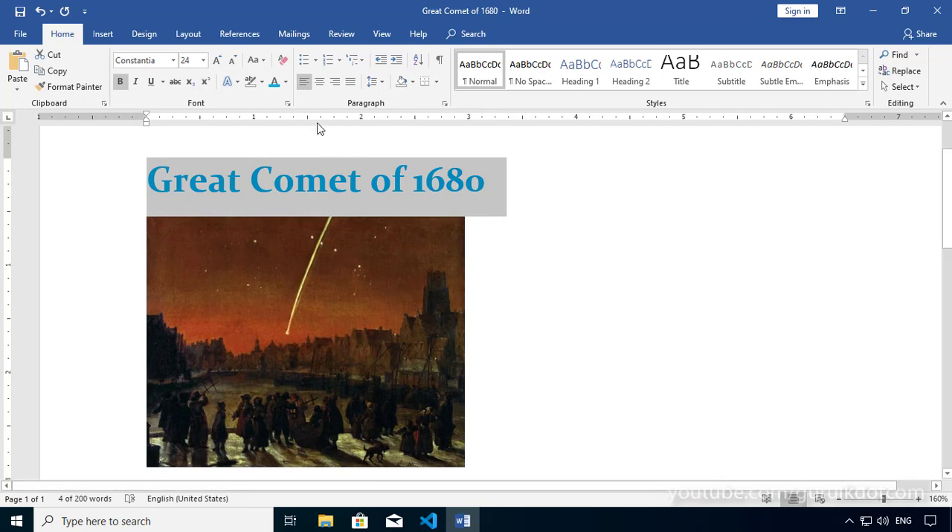
{"action": "left_click", "coordinate": [289, 104]}
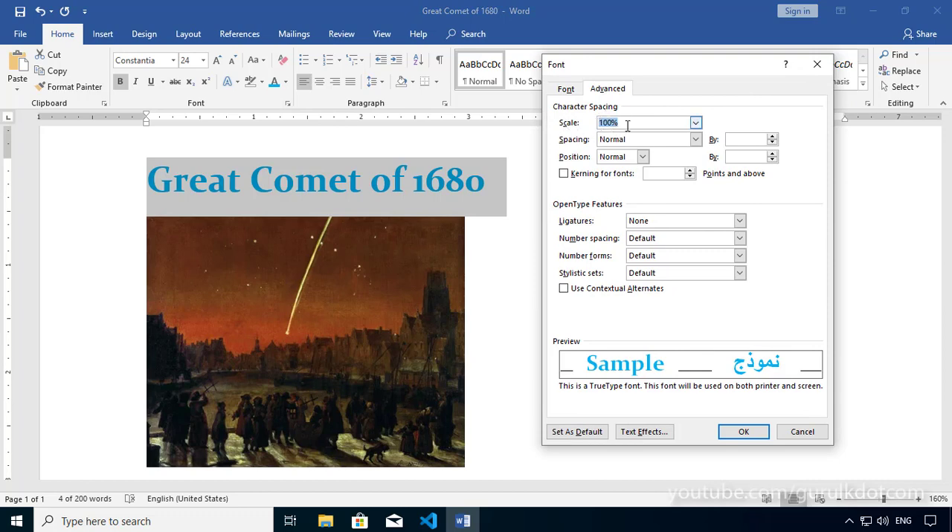
{"action": "left_click", "coordinate": [695, 123]}
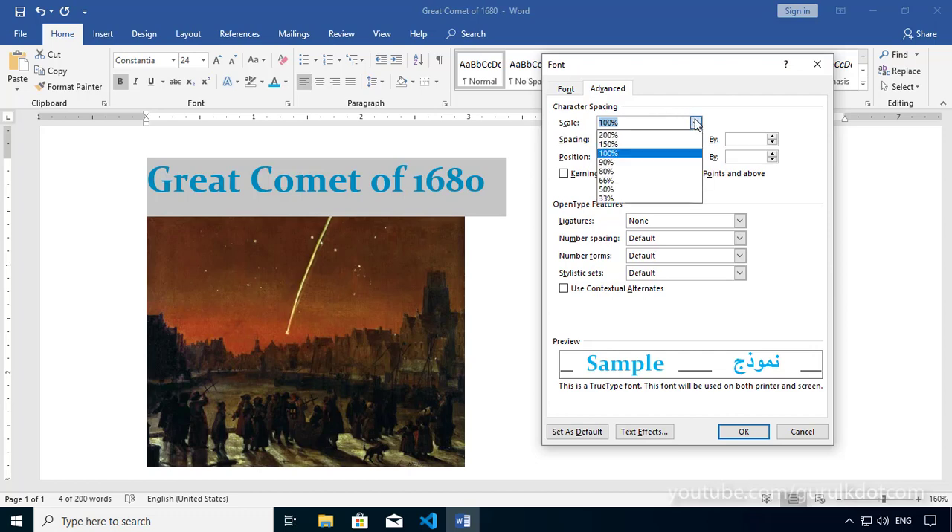
{"action": "left_click", "coordinate": [611, 136]}
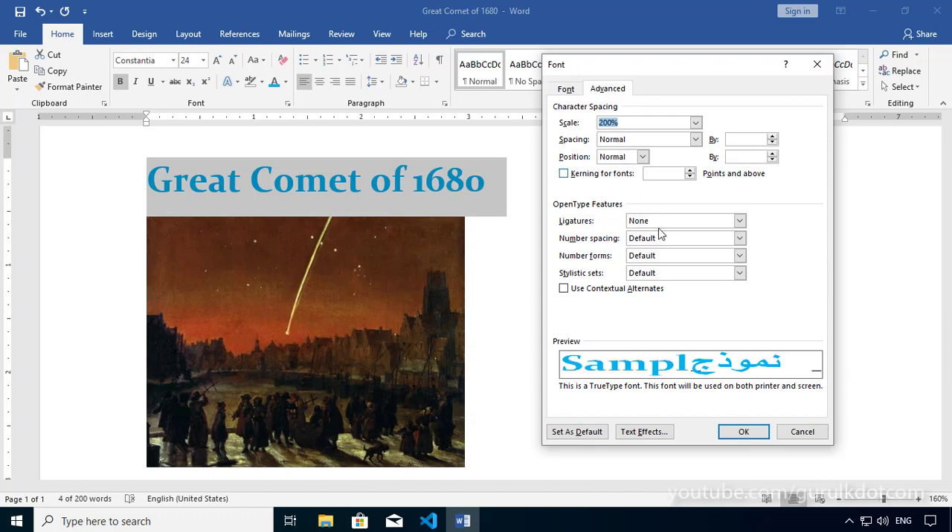
{"action": "left_click", "coordinate": [744, 433]}
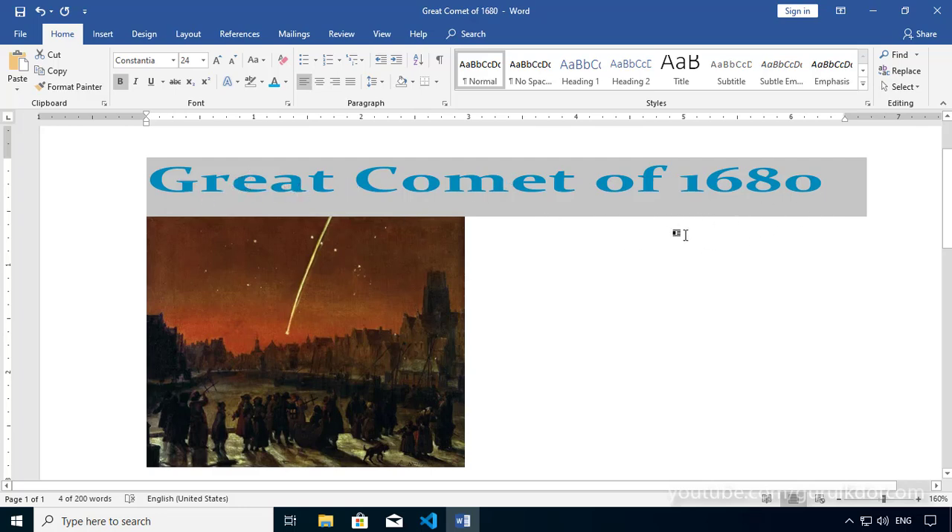
{"action": "left_click", "coordinate": [767, 354]}
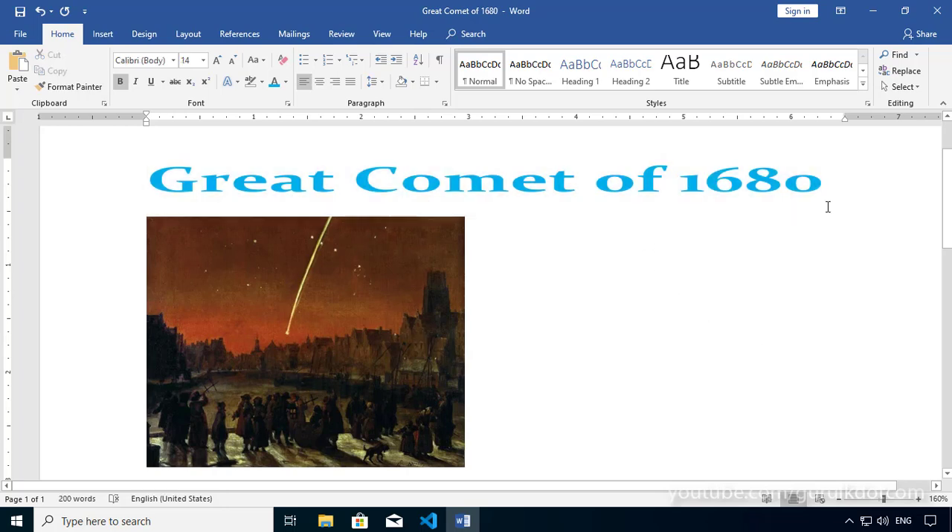
Return the title's character scale to 100% in the Font dialog and apply it
{"action": "left_click_drag", "start_coordinate": [826, 184], "coordinate": [147, 184]}
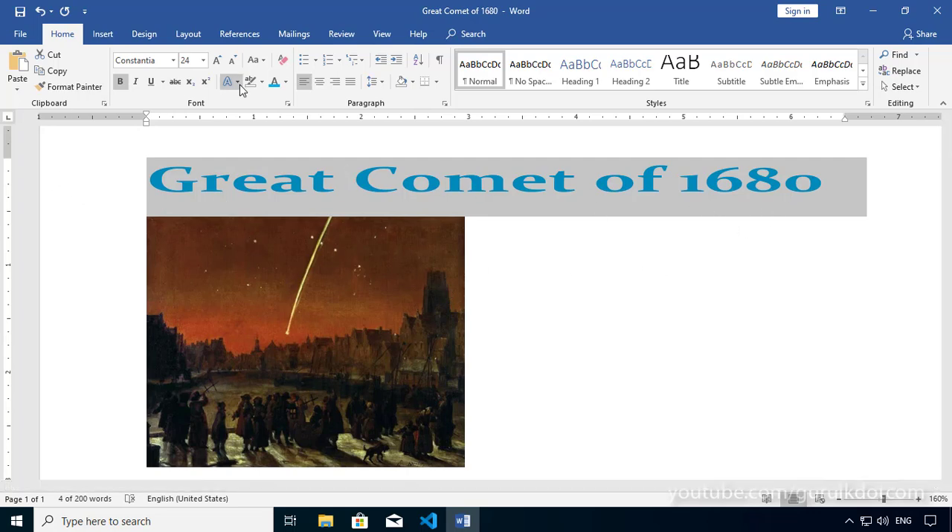
{"action": "left_click", "coordinate": [287, 103]}
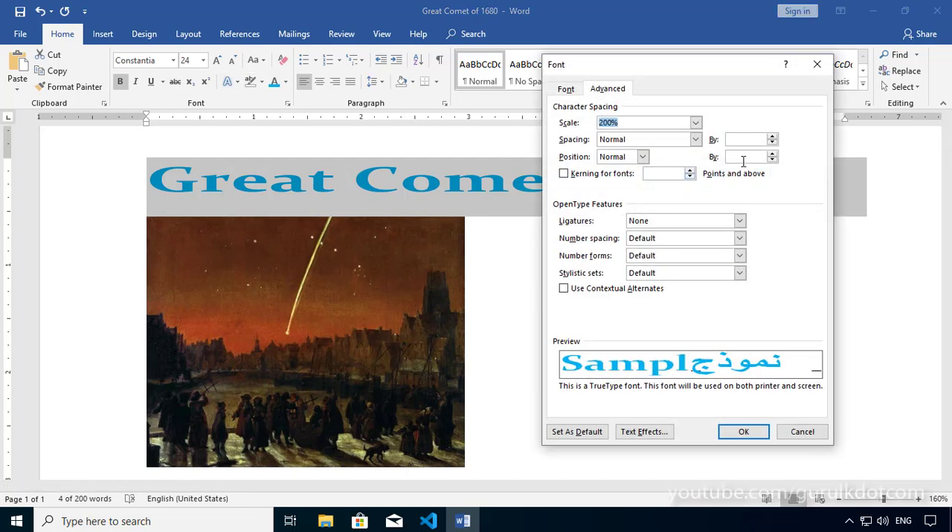
{"action": "left_click", "coordinate": [693, 122]}
{"action": "left_click", "coordinate": [626, 154]}
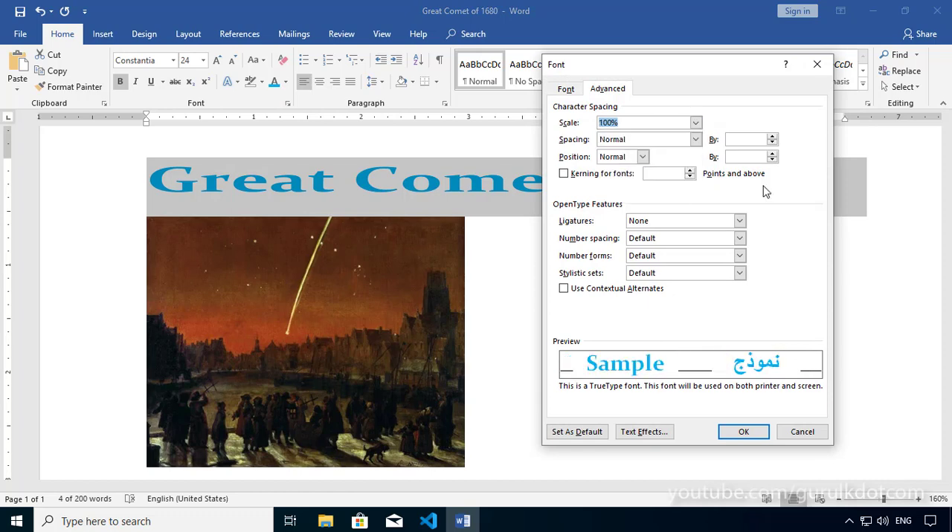
{"action": "left_click", "coordinate": [747, 433]}
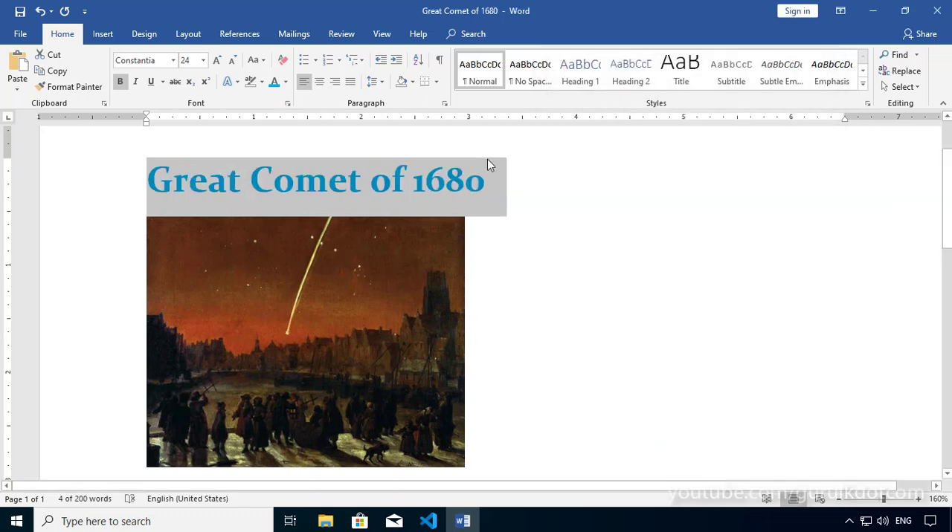
Choose Expanded character spacing for the title in the advanced font settings
{"action": "left_click", "coordinate": [289, 105]}
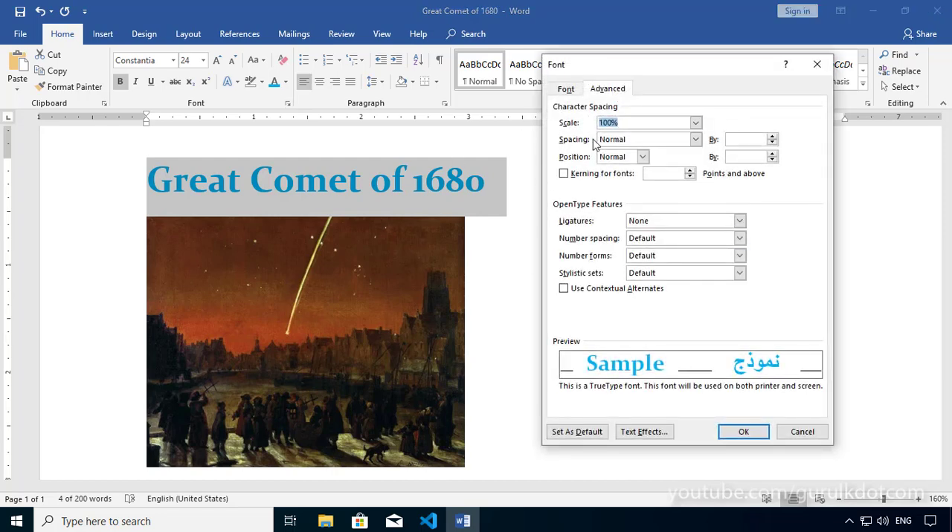
{"action": "left_click", "coordinate": [696, 141]}
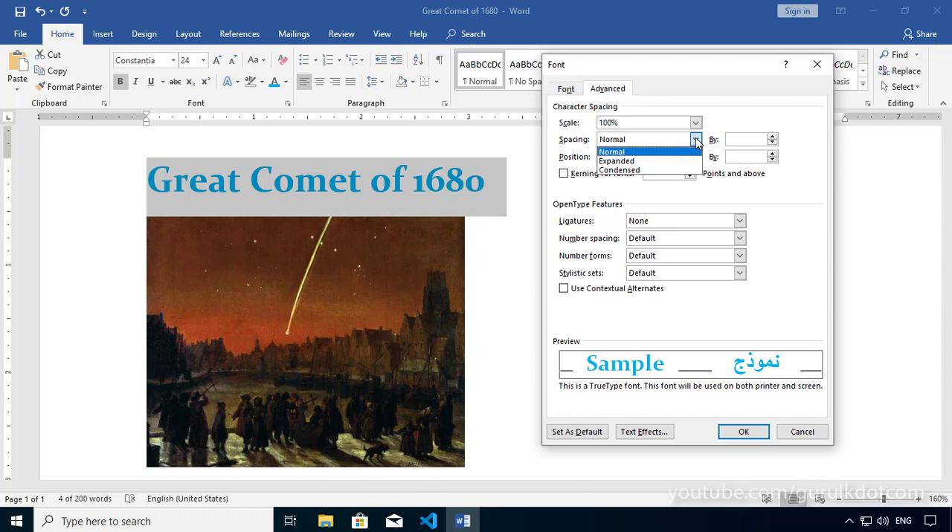
{"action": "left_click", "coordinate": [581, 144]}
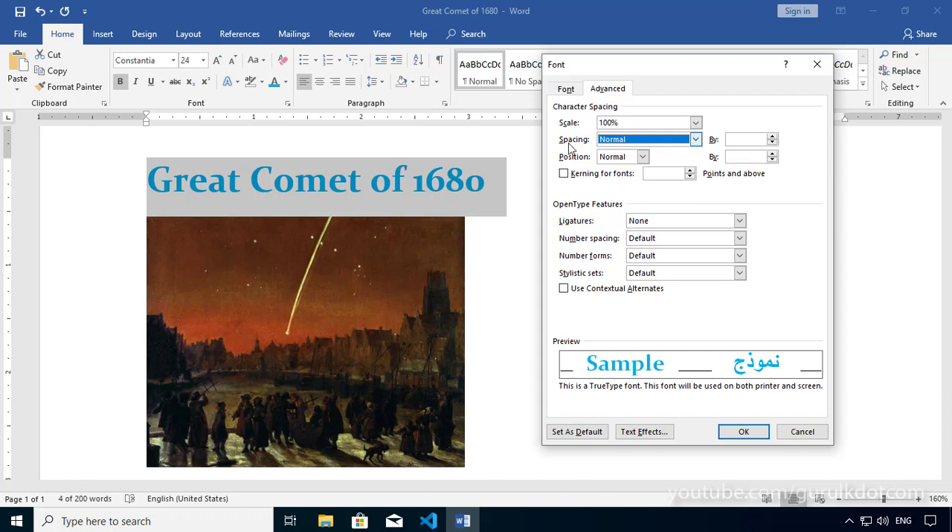
{"action": "left_click", "coordinate": [696, 141]}
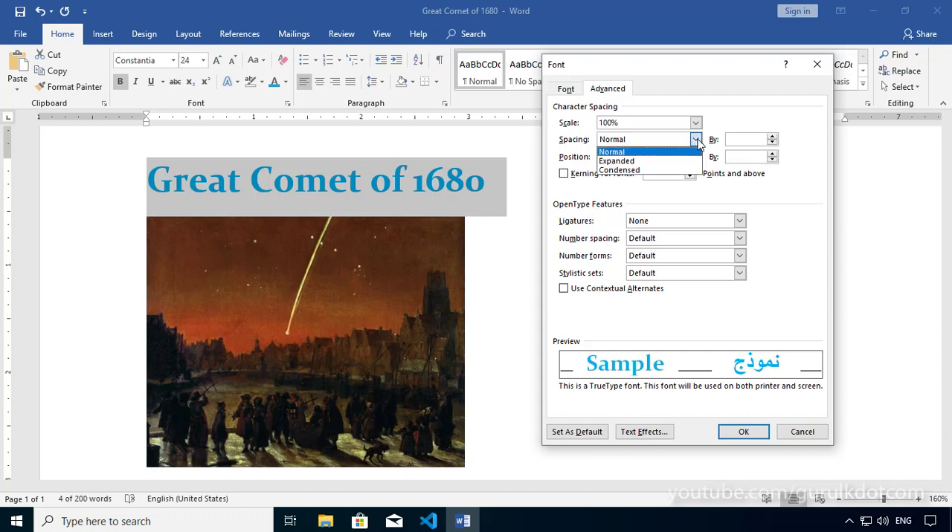
{"action": "left_click", "coordinate": [620, 161]}
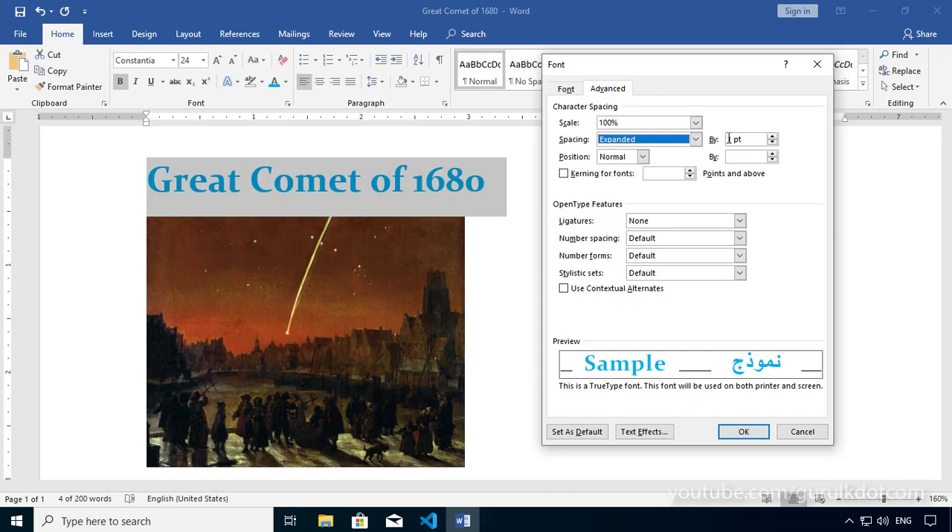
Increase the title's expanded spacing amount in small increments to 3.5 pt
{"action": "left_click", "coordinate": [772, 137]}
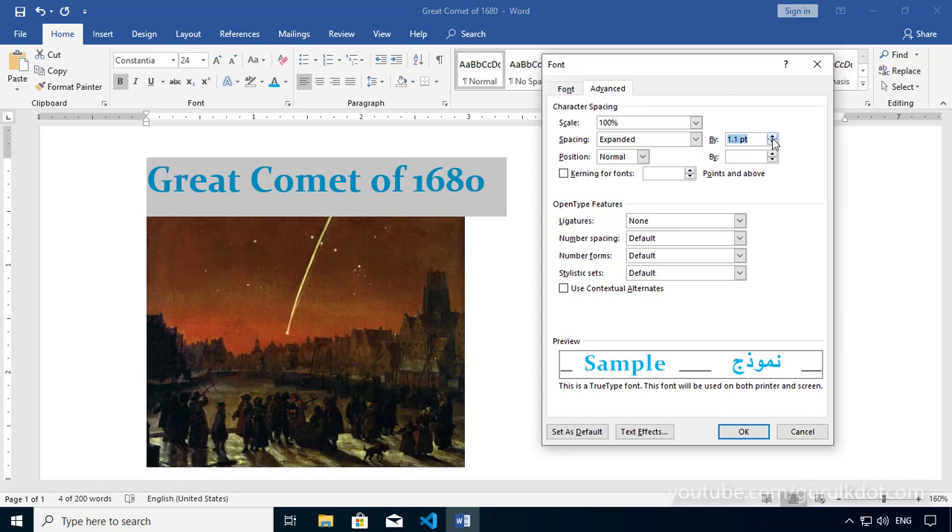
{"action": "left_click", "coordinate": [772, 137]}
{"action": "left_click", "coordinate": [773, 138]}
{"action": "left_click", "coordinate": [772, 138]}
{"action": "left_click", "coordinate": [772, 138]}
{"action": "left_click", "coordinate": [773, 137]}
{"action": "left_click", "coordinate": [773, 137]}
{"action": "left_click", "coordinate": [773, 137]}
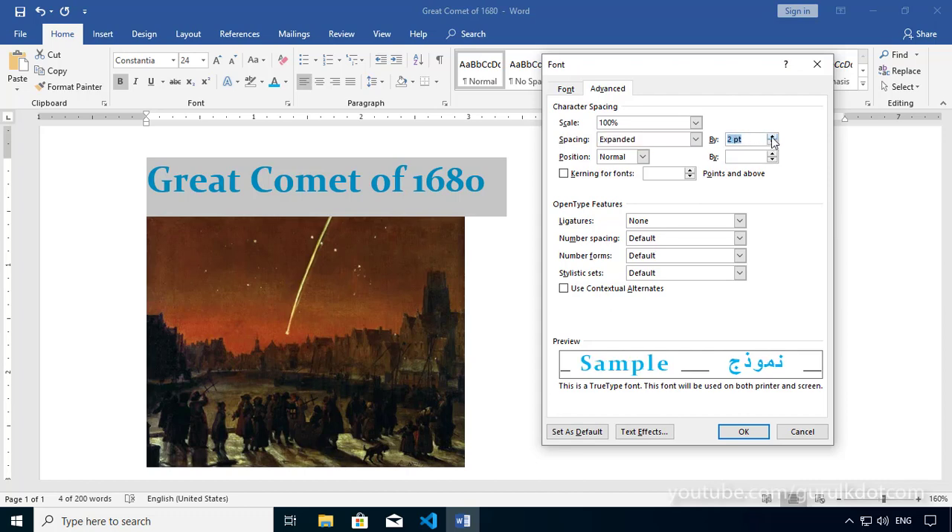
{"action": "left_click", "coordinate": [772, 138]}
{"action": "left_click", "coordinate": [772, 138]}
{"action": "double_click", "coordinate": [773, 138]}
{"action": "left_click", "coordinate": [772, 137]}
{"action": "double_click", "coordinate": [772, 138]}
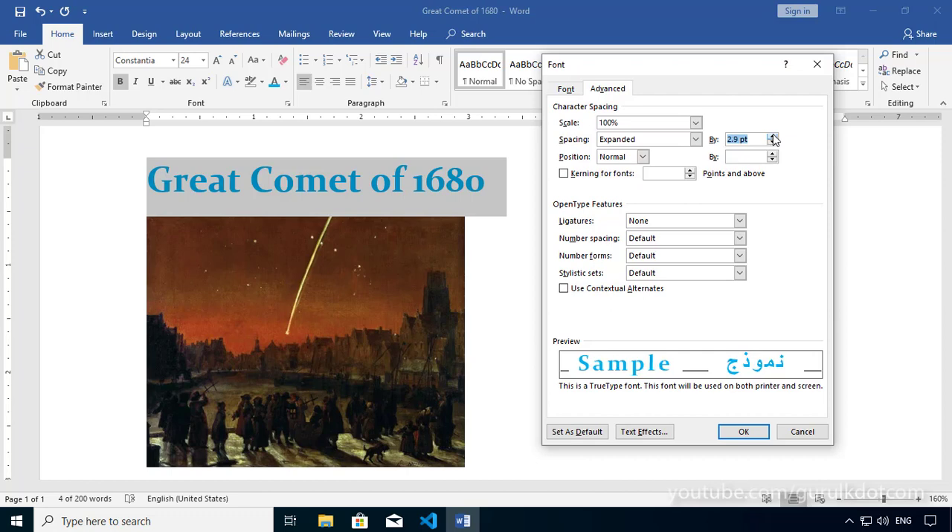
{"action": "double_click", "coordinate": [773, 138]}
{"action": "left_click", "coordinate": [773, 138]}
{"action": "double_click", "coordinate": [772, 138]}
{"action": "left_click", "coordinate": [773, 138]}
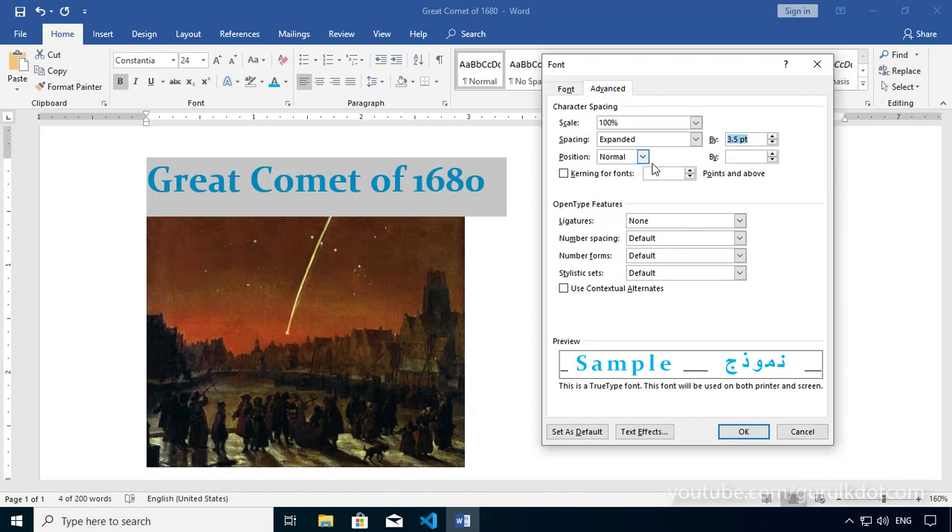
Set the title's expanded spacing to 6 pt and apply the font settings
{"action": "type", "text": "6"}
{"action": "left_click", "coordinate": [748, 156]}
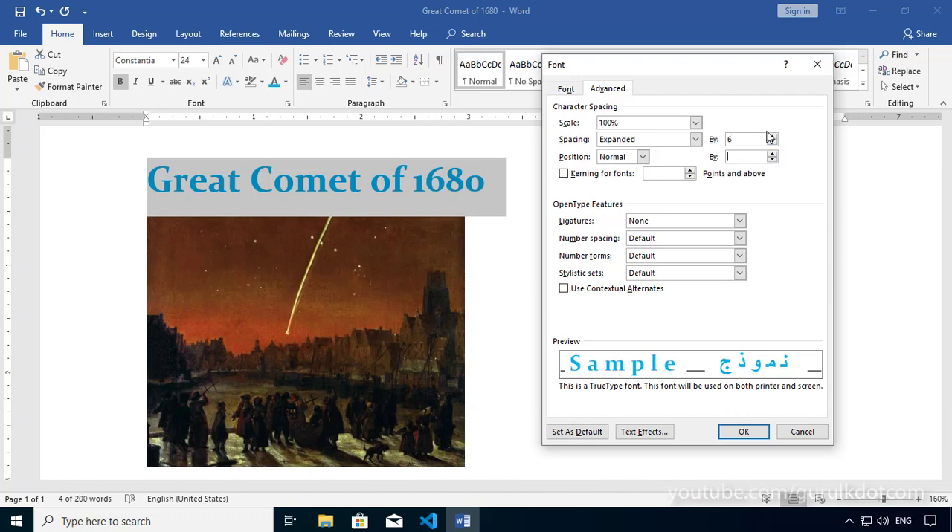
{"action": "left_click", "coordinate": [744, 432]}
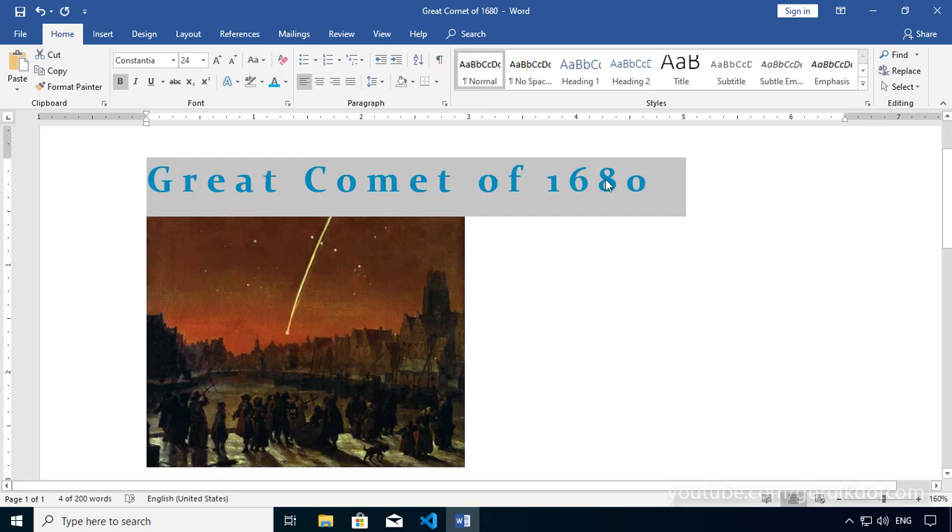
Reopen the font settings for the title and choose Condensed character spacing
{"action": "key", "text": "ctrl+d"}
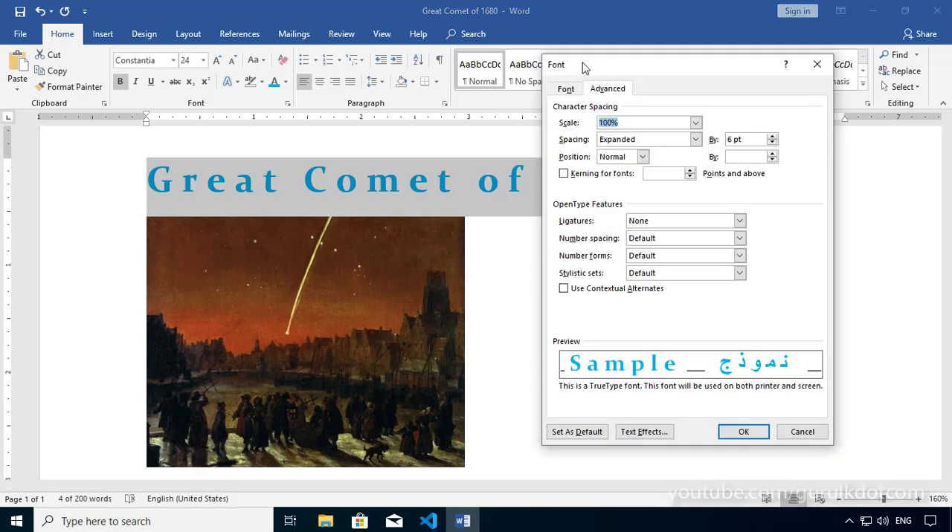
{"action": "mouse_move", "coordinate": [597, 65]}
{"action": "left_mouse_down"}
{"action": "mouse_move", "coordinate": [544, 91]}
{"action": "mouse_move", "coordinate": [580, 69]}
{"action": "left_mouse_up"}
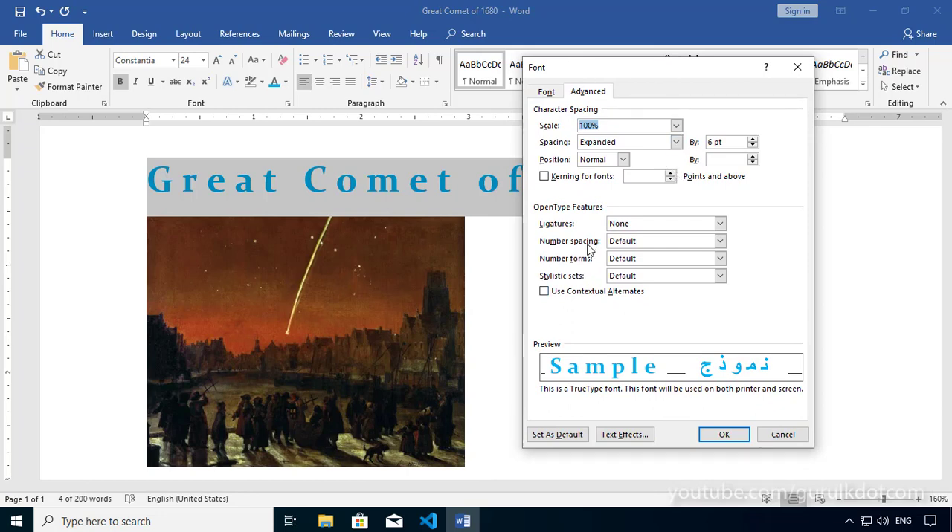
{"action": "left_click", "coordinate": [676, 143]}
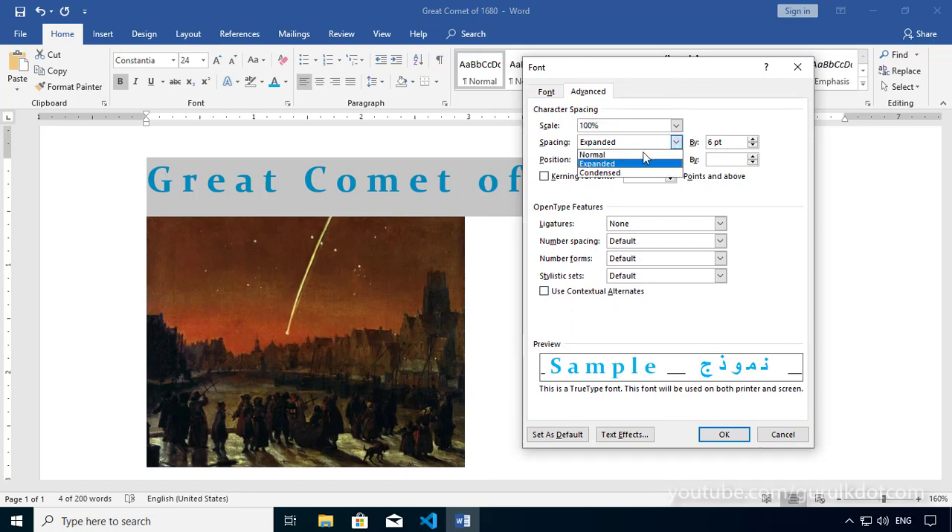
{"action": "left_click", "coordinate": [613, 172]}
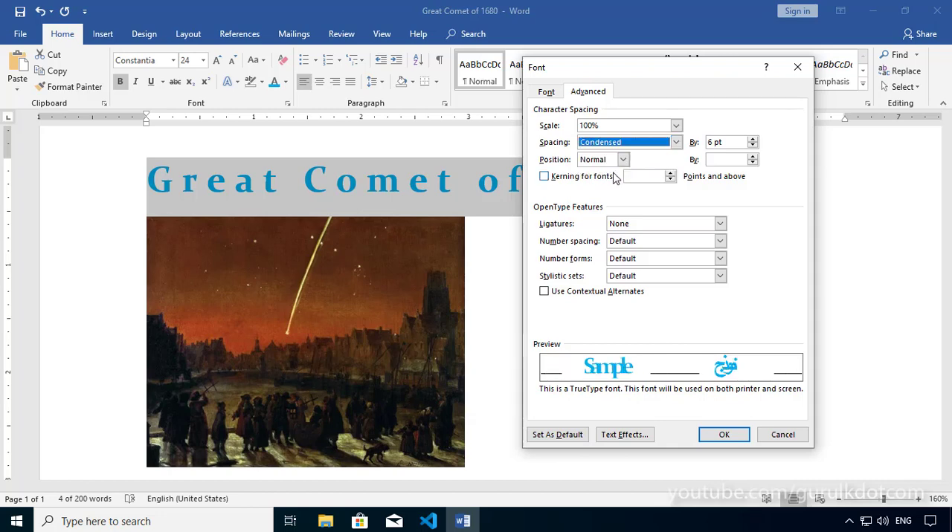
Set the title's condensed spacing to 3 pt and apply the font settings
{"action": "left_click", "coordinate": [752, 145]}
{"action": "left_click", "coordinate": [753, 146]}
{"action": "left_click", "coordinate": [753, 146]}
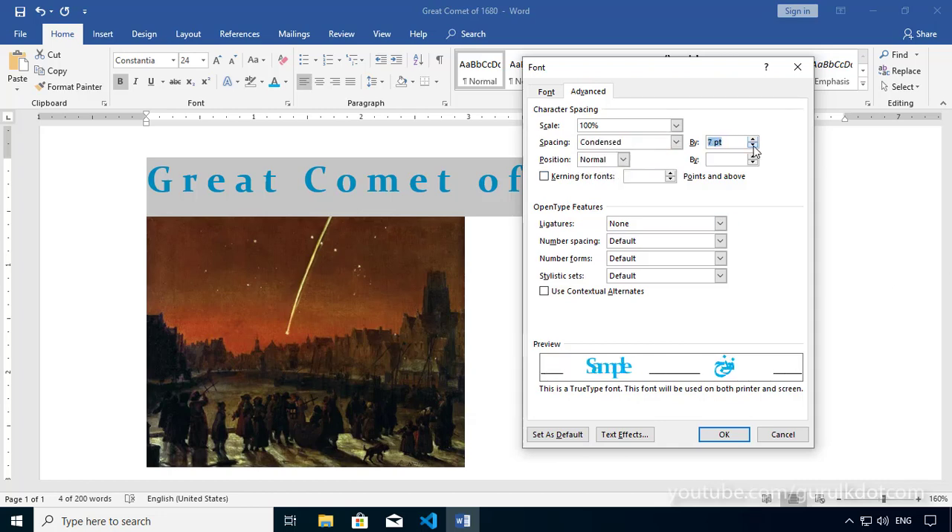
{"action": "left_click", "coordinate": [754, 146]}
{"action": "left_click", "coordinate": [752, 138]}
{"action": "left_click", "coordinate": [753, 138]}
{"action": "left_click", "coordinate": [752, 140]}
{"action": "left_click", "coordinate": [752, 140]}
{"action": "left_click", "coordinate": [753, 139]}
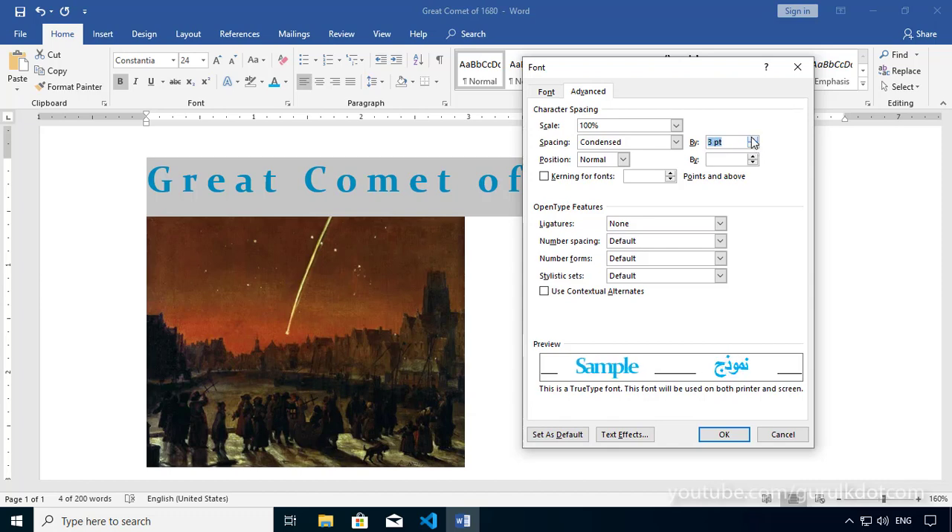
{"action": "left_click", "coordinate": [725, 438]}
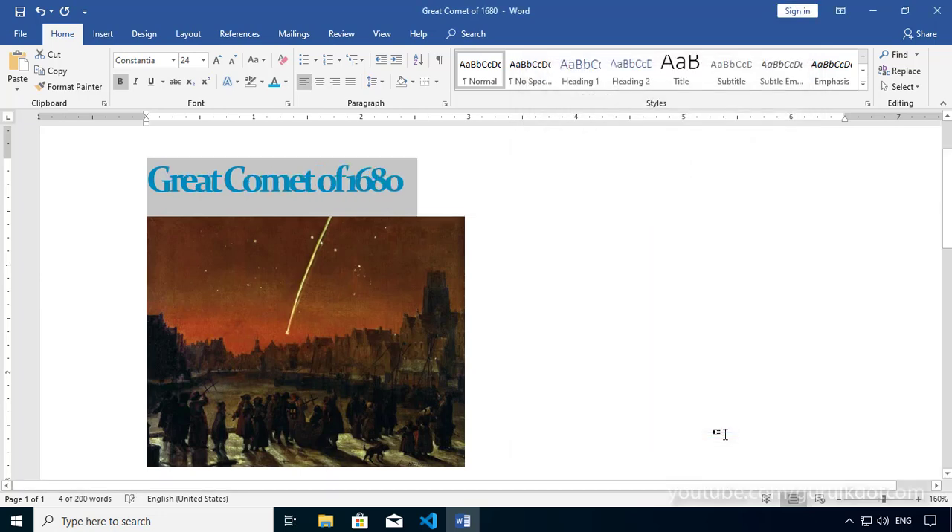